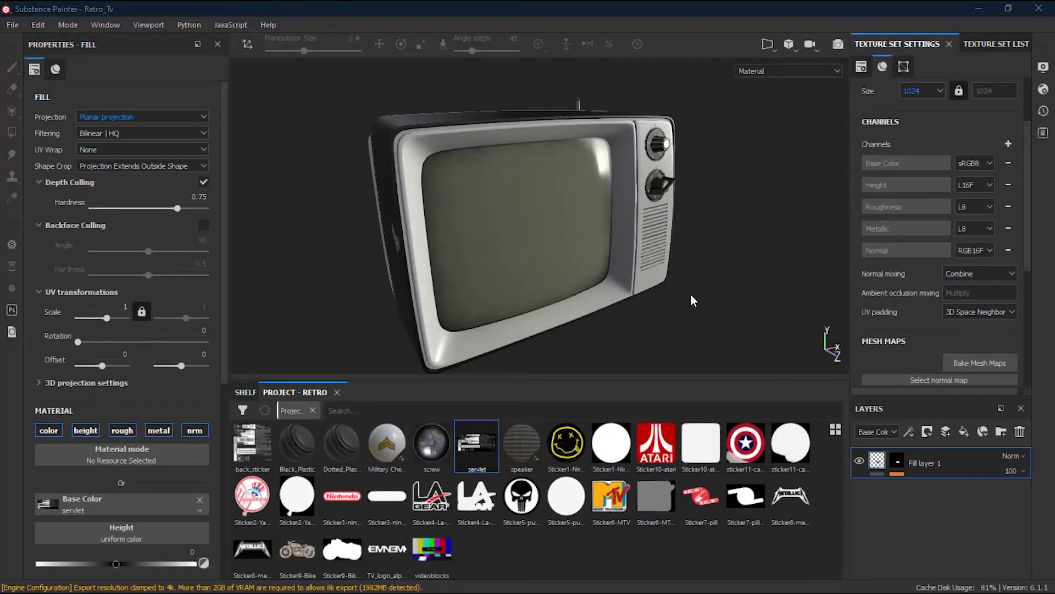
- Make TV_Front_Casing the active texture set, with the area below the speaker grille in close view
alt+drag(691, 293, 488, 259)
alt+right_drag(488, 259, 675, 268)
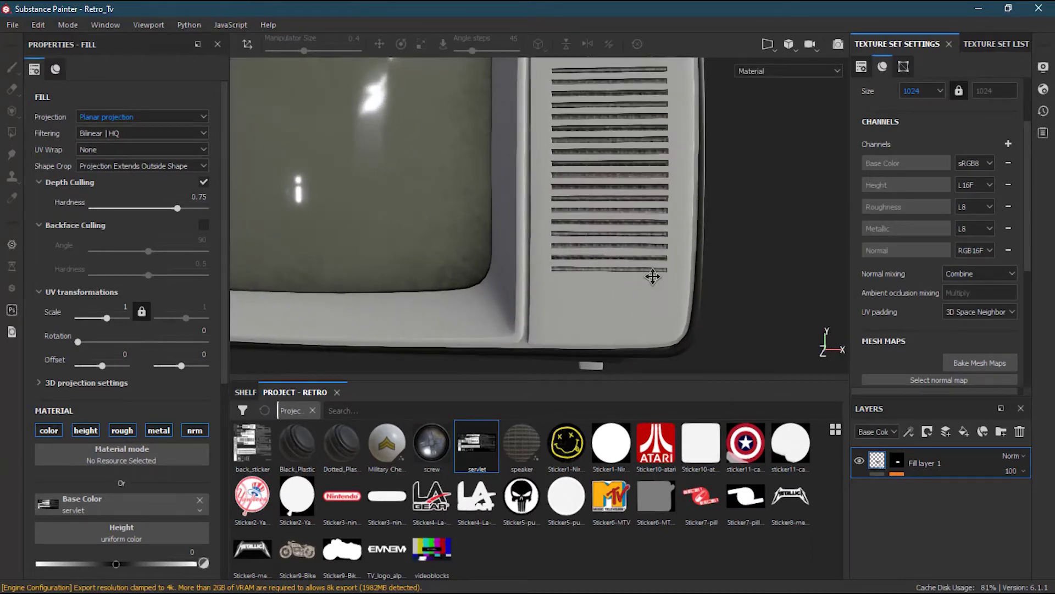
scroll(652, 302, up, 4)
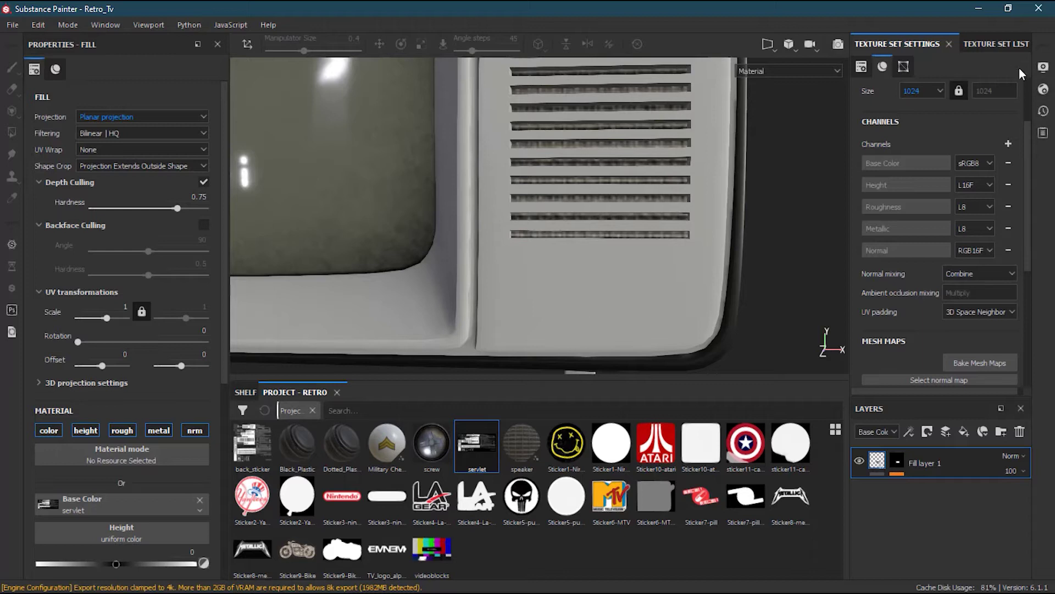
click(984, 44)
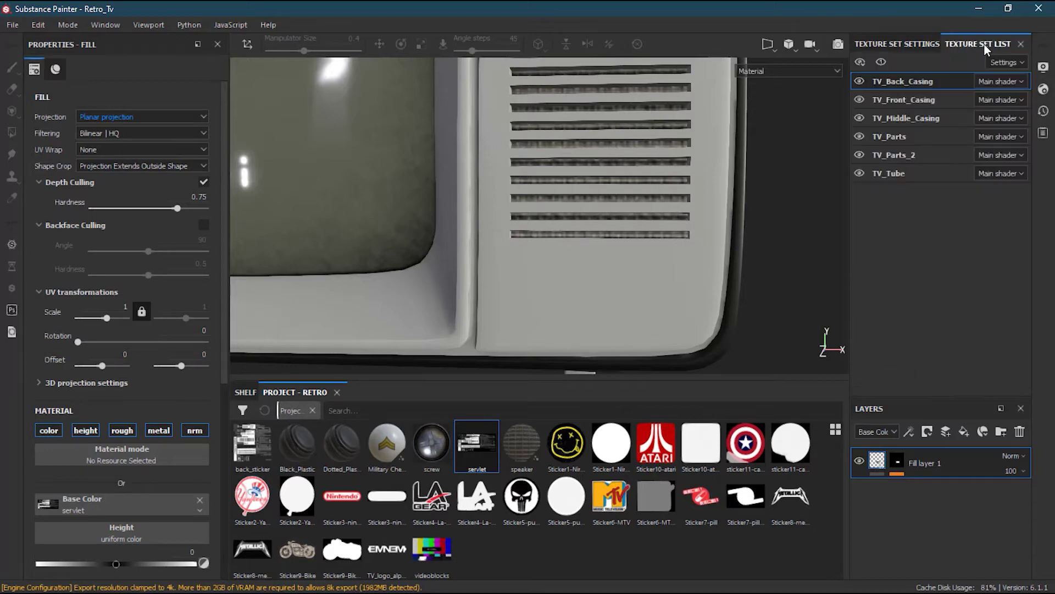
click(918, 100)
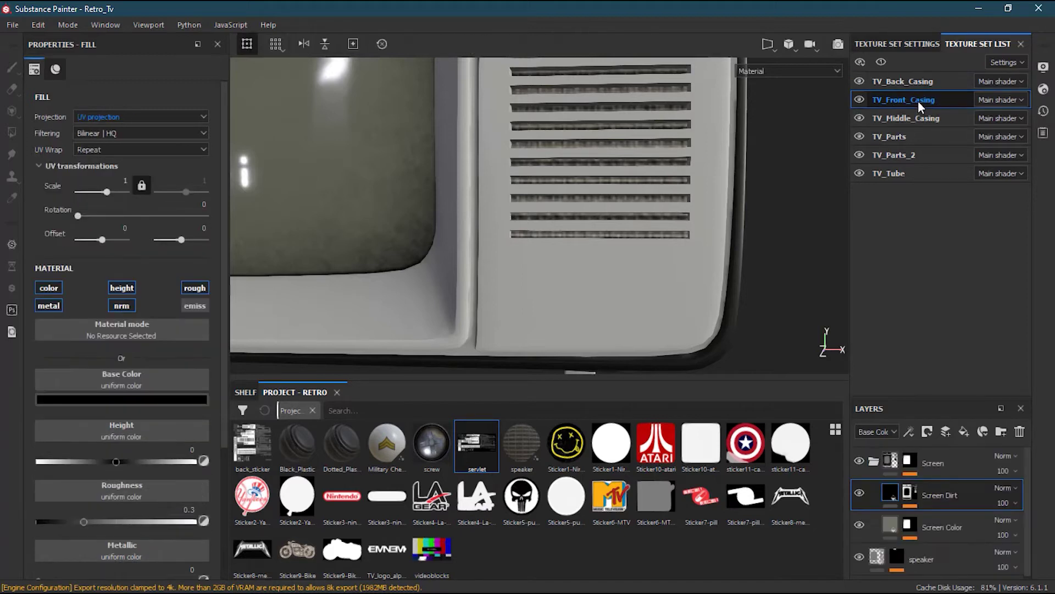
- Add a fill layer above the Screen folder and name it Logo
click(958, 458)
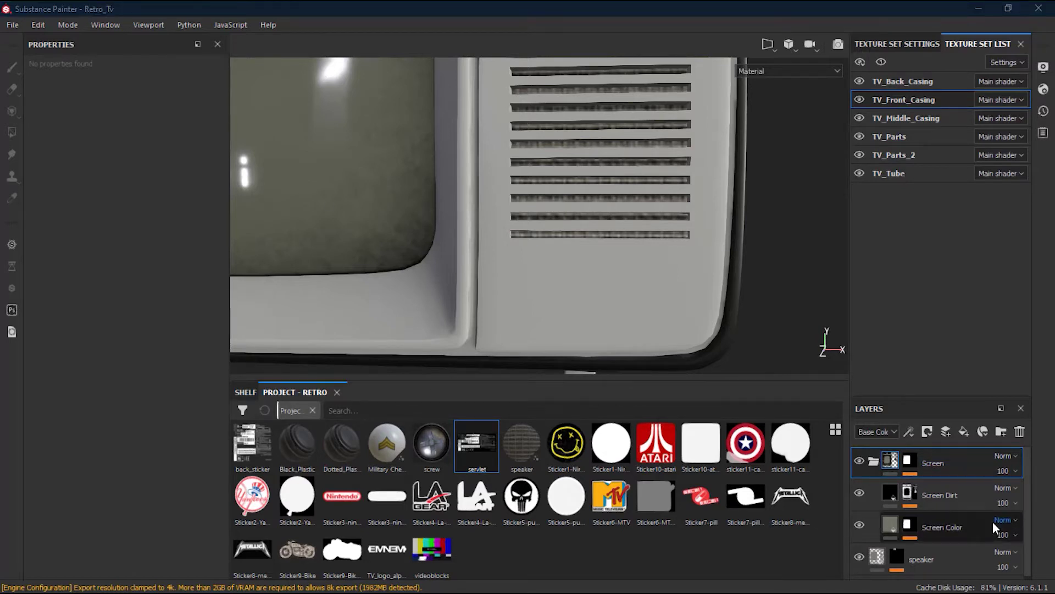
click(967, 432)
double_click(907, 462)
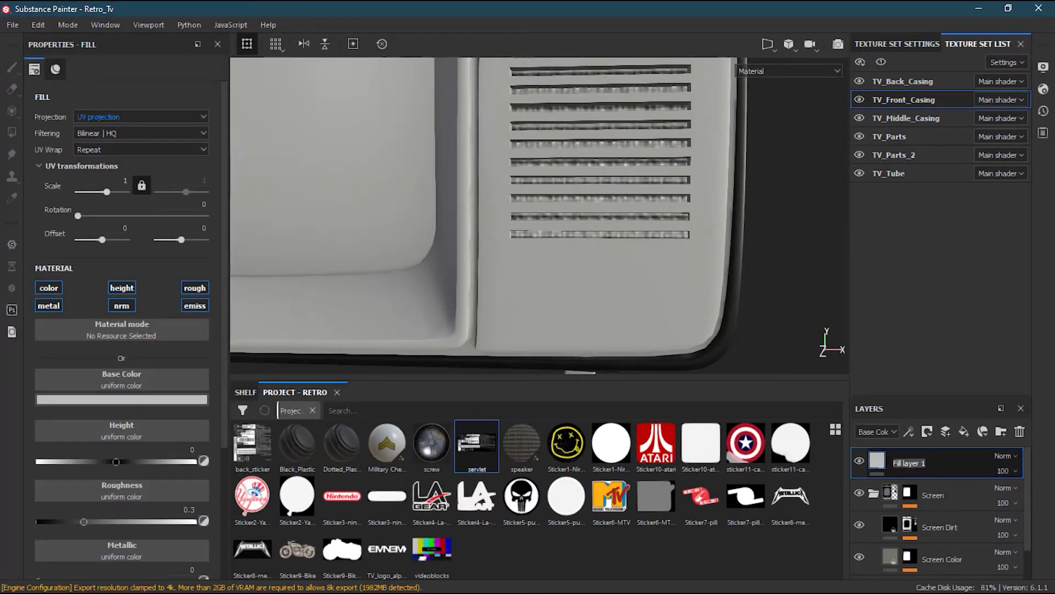
text(Logo)
key(Return)
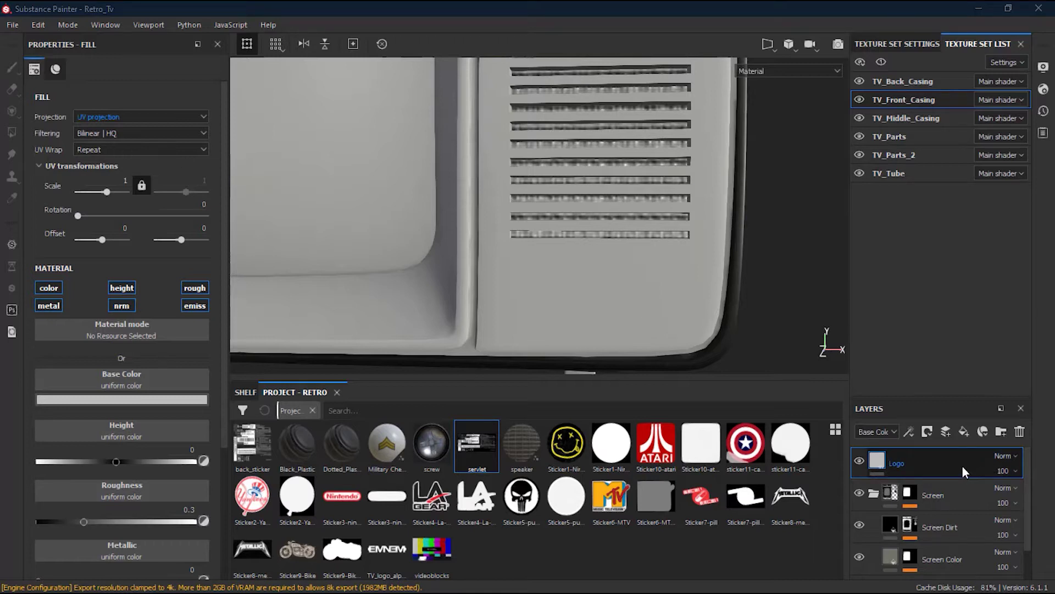
- Add a black mask to the Logo layer
click(926, 433)
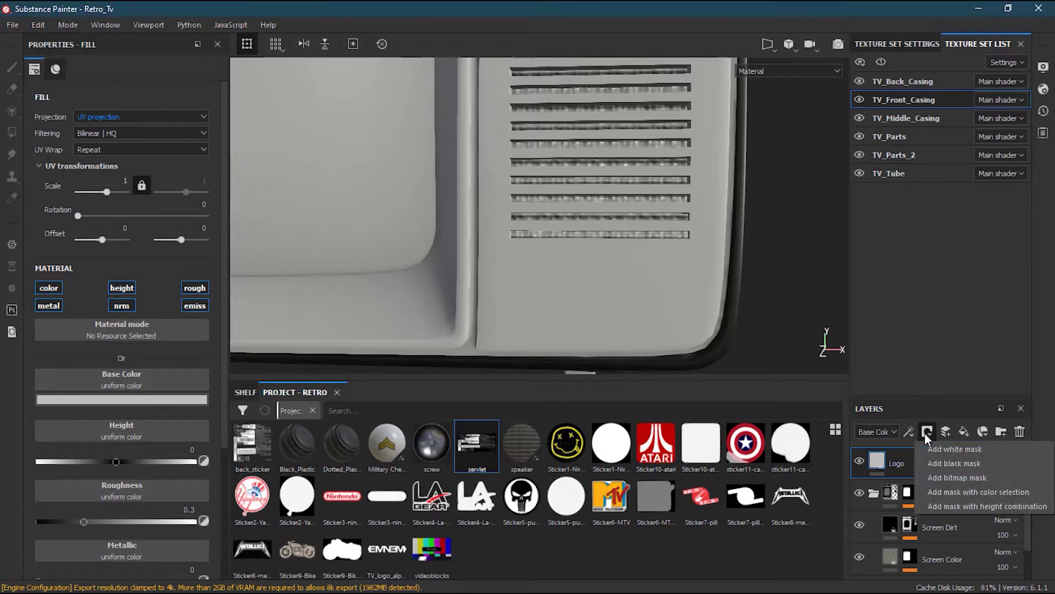
click(959, 463)
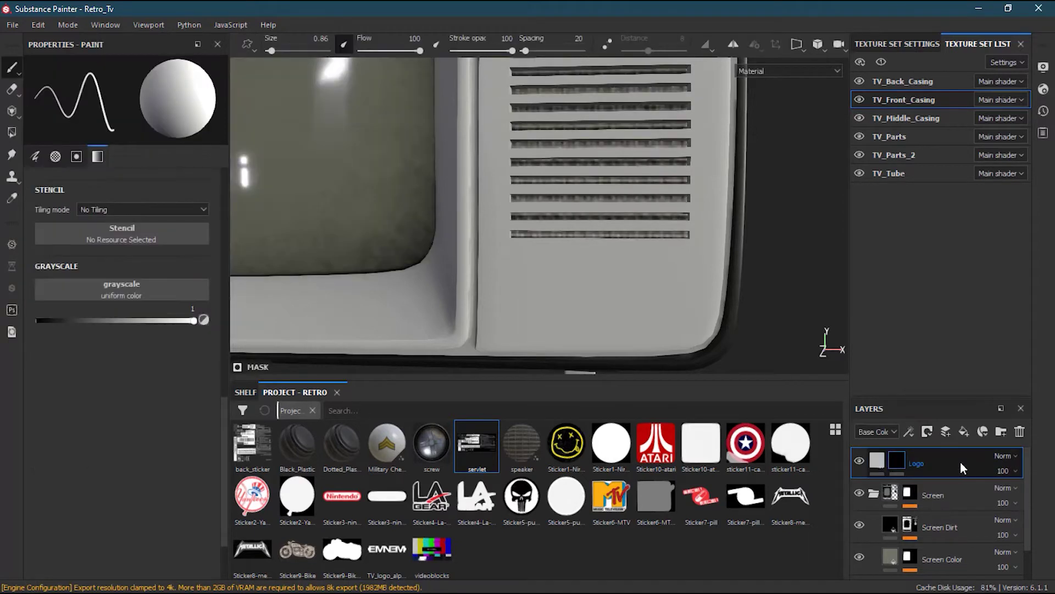
scroll(580, 313, up, 2)
alt+drag(577, 311, 695, 313)
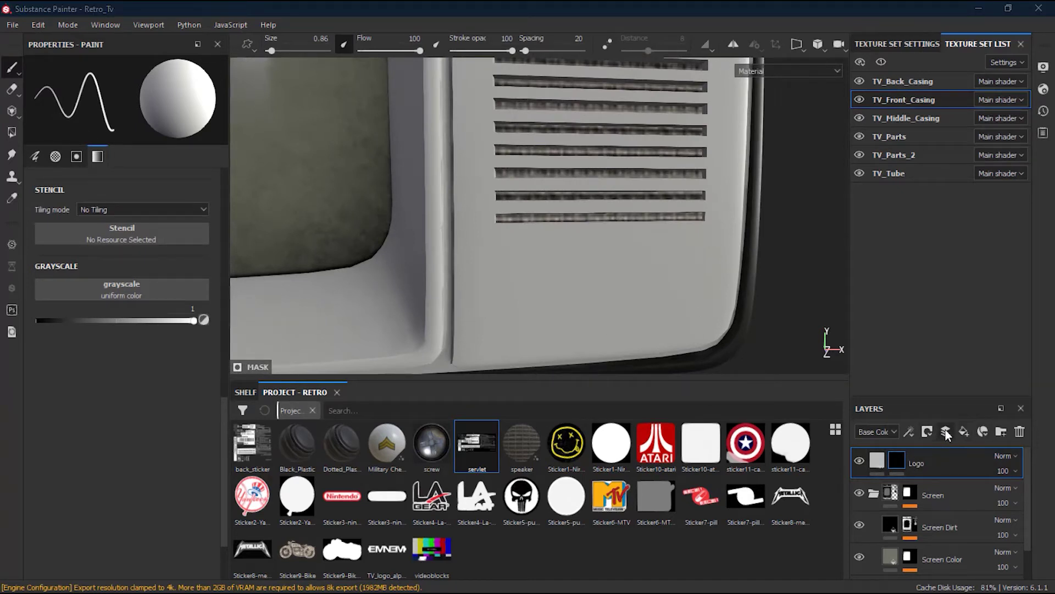
- Add a fill effect to the Logo layer's mask and use the TV_logo_alpha image as its grayscale source
click(908, 432)
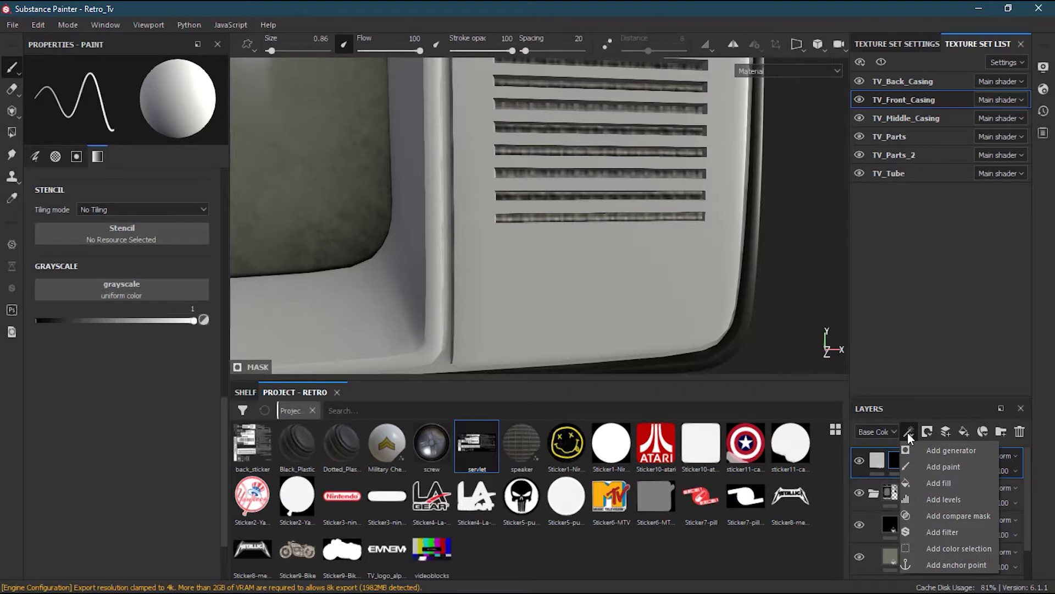
click(944, 483)
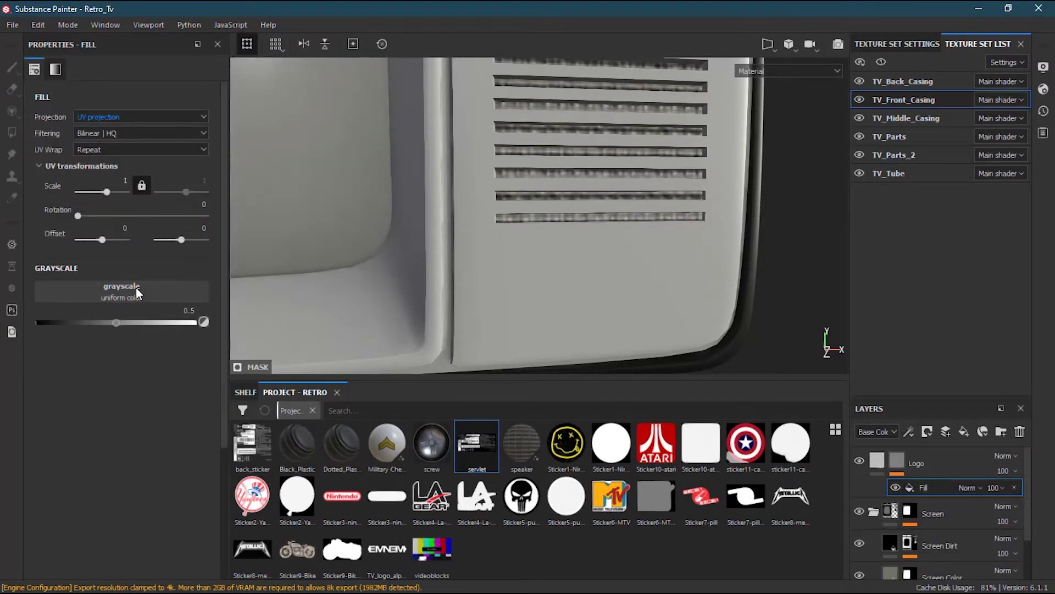
click(155, 298)
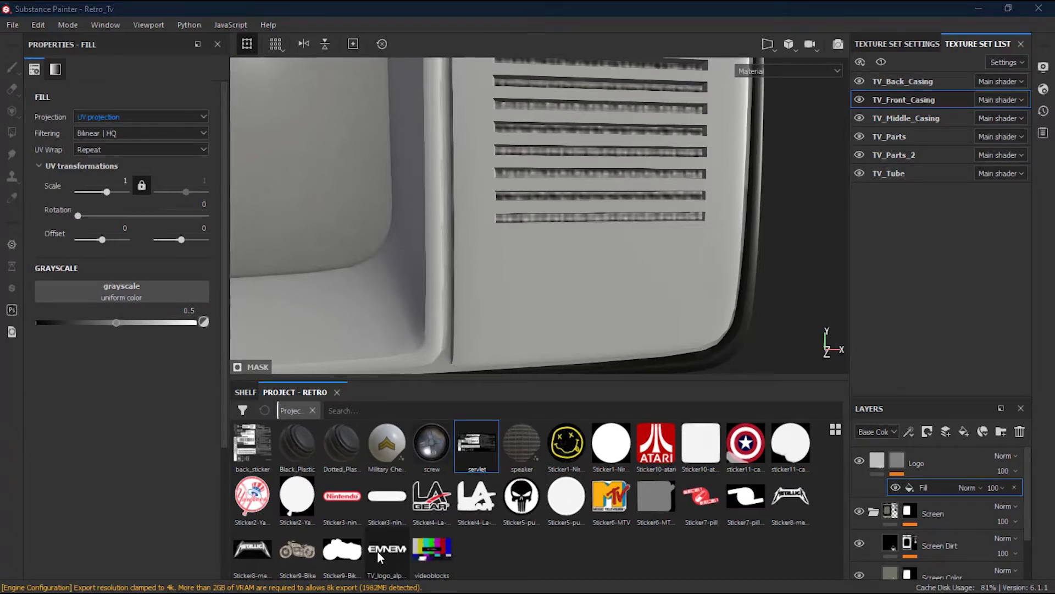
drag(392, 550, 109, 287)
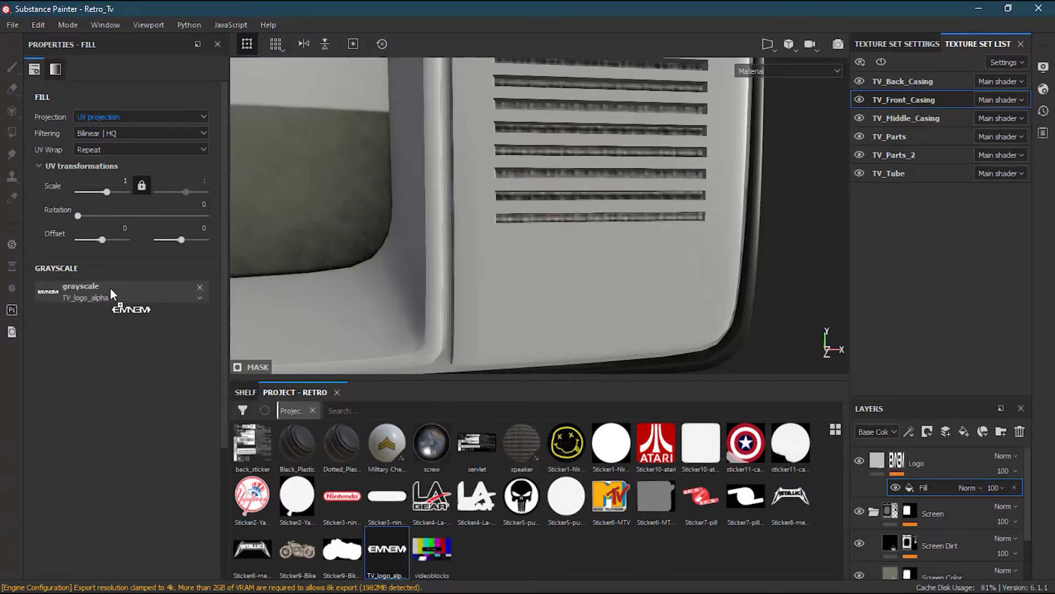
- Set the Logo layer's base color to pure white and save the project
alt+right_drag(260, 181, 431, 266)
alt+drag(431, 266, 410, 277)
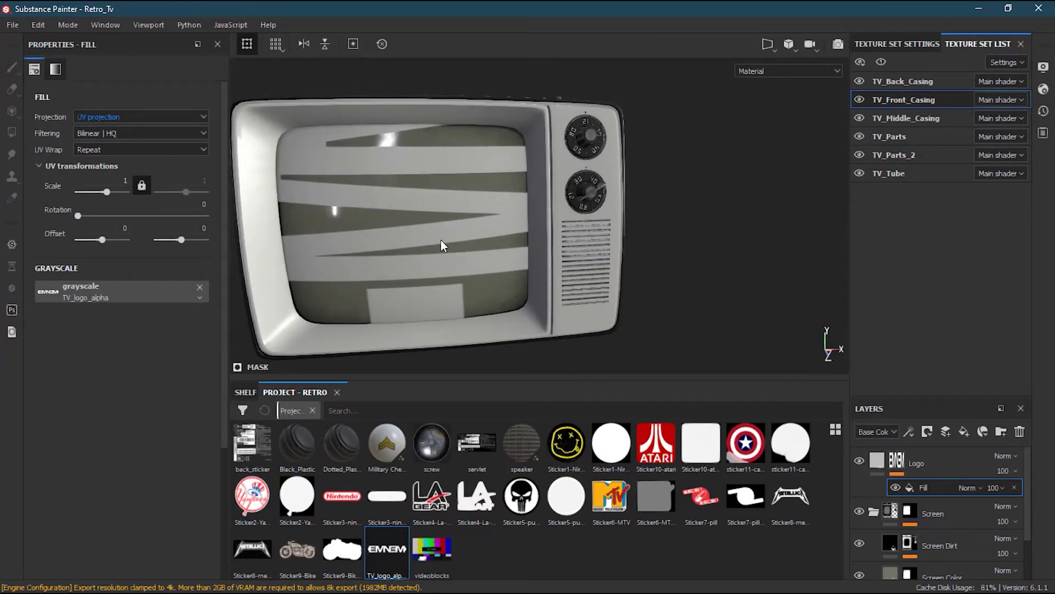
alt+right_drag(499, 270, 698, 319)
alt+drag(698, 319, 617, 305)
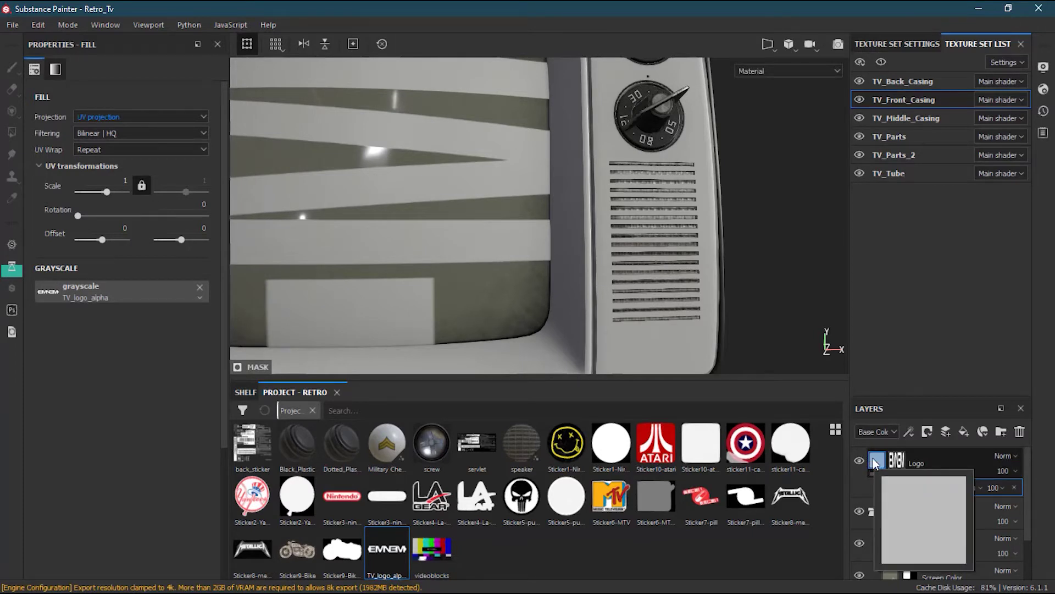
alt+middle_drag(673, 350, 654, 311)
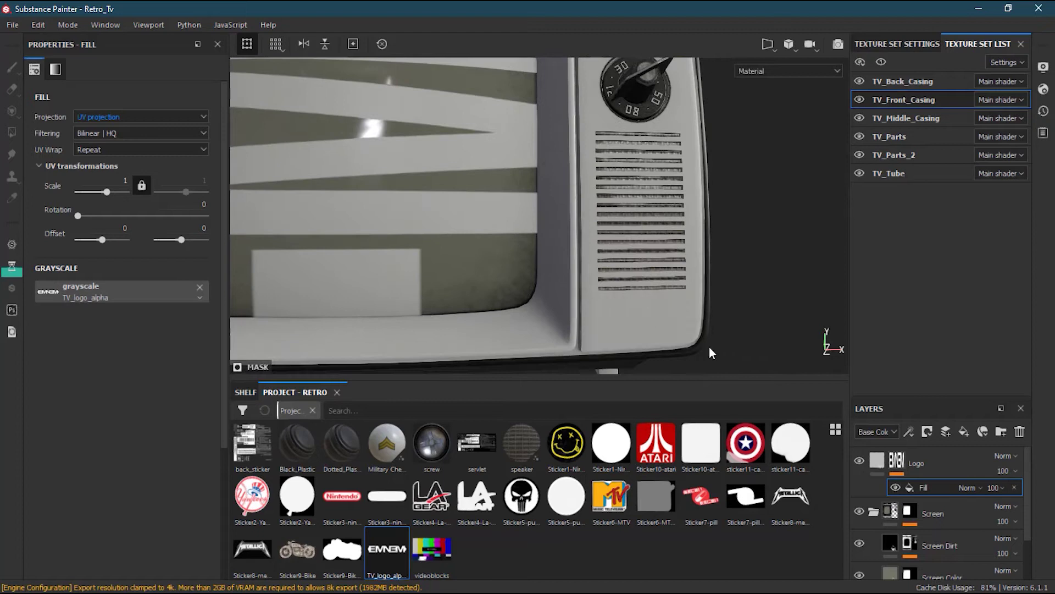
click(877, 460)
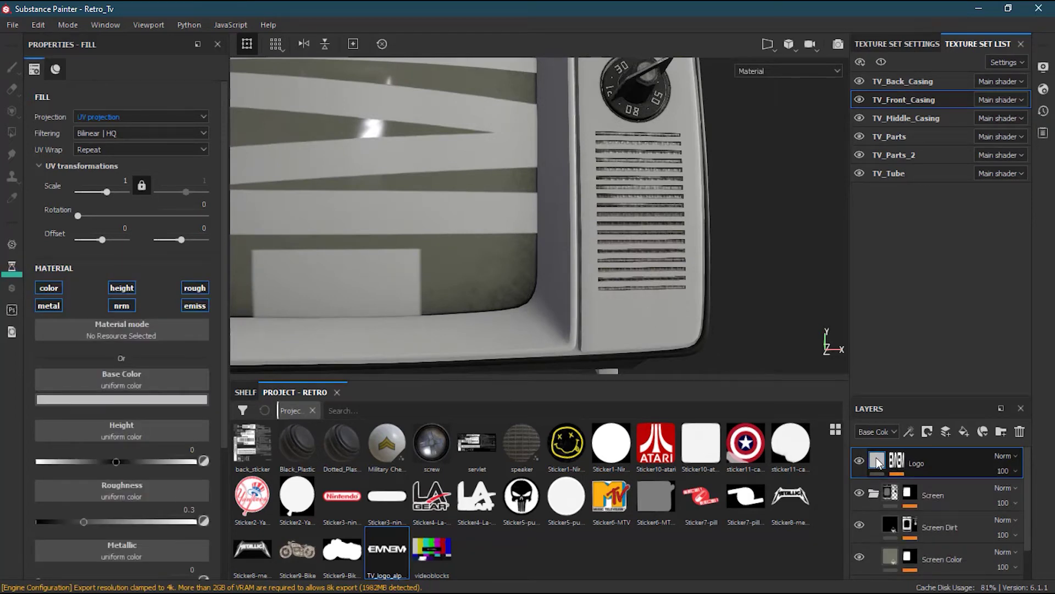
click(120, 400)
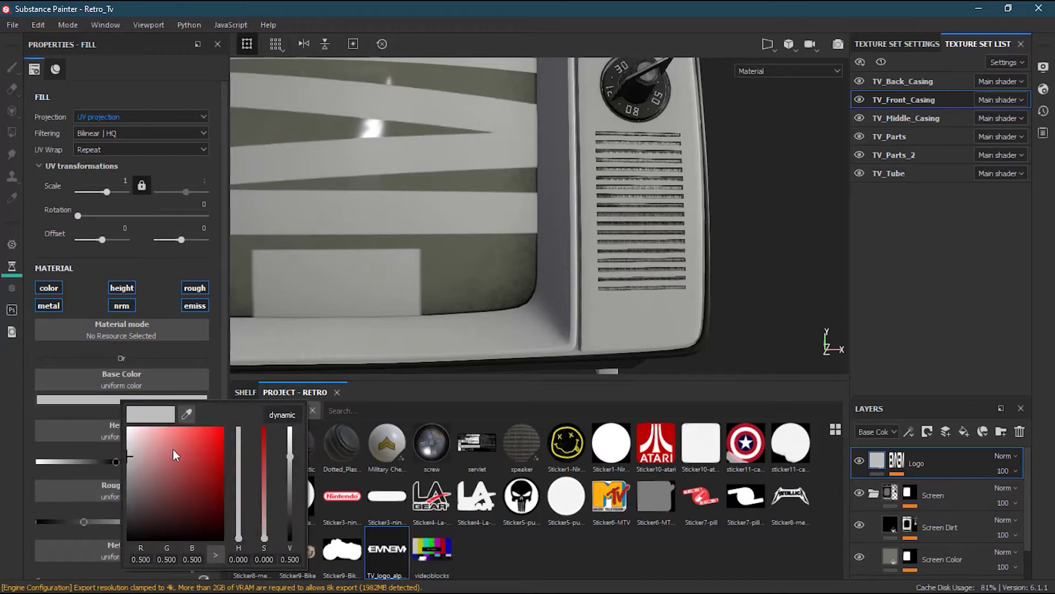
drag(172, 445, 93, 403)
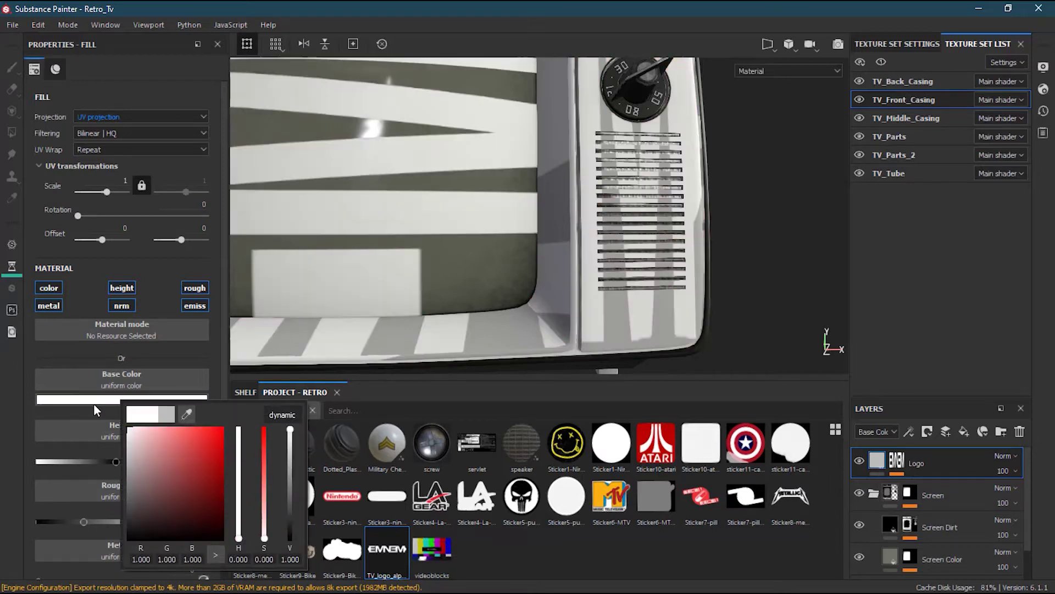
click(896, 462)
key(ctrl+s)
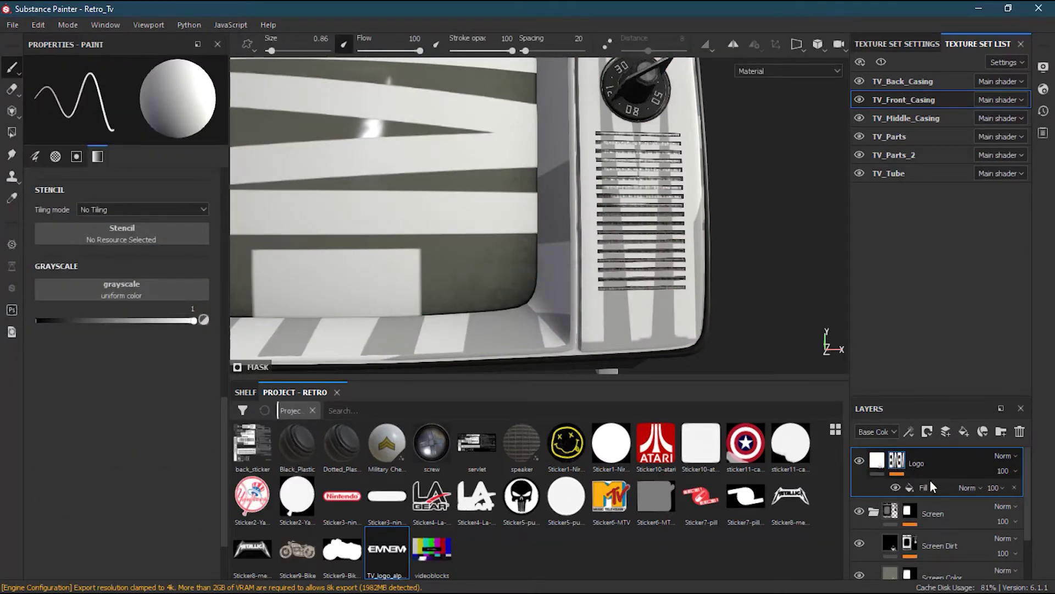
- Switch the Logo mask's fill to planar projection with UV wrap set to None
click(925, 486)
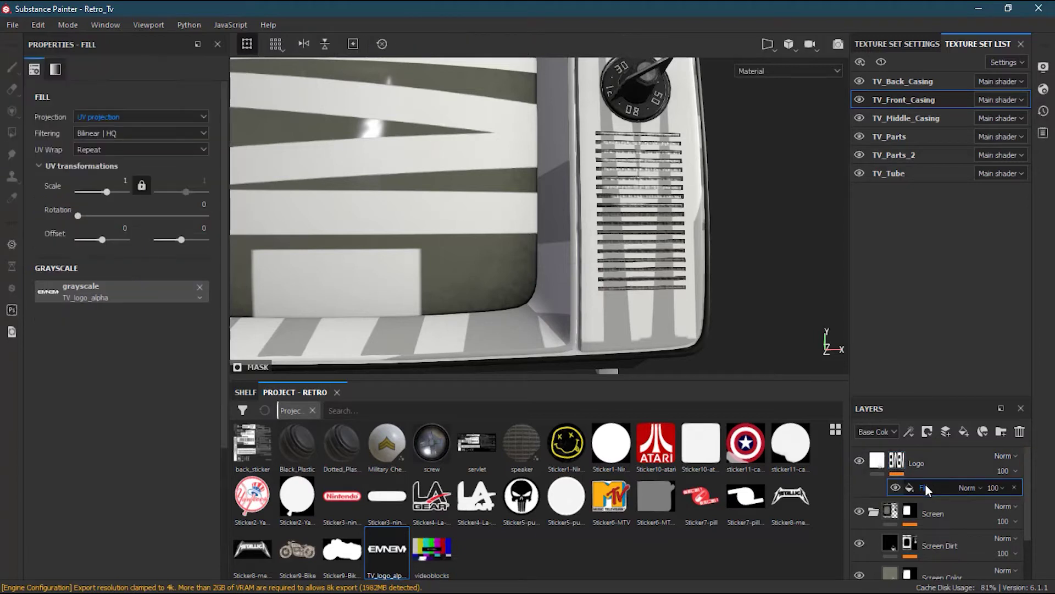
click(117, 116)
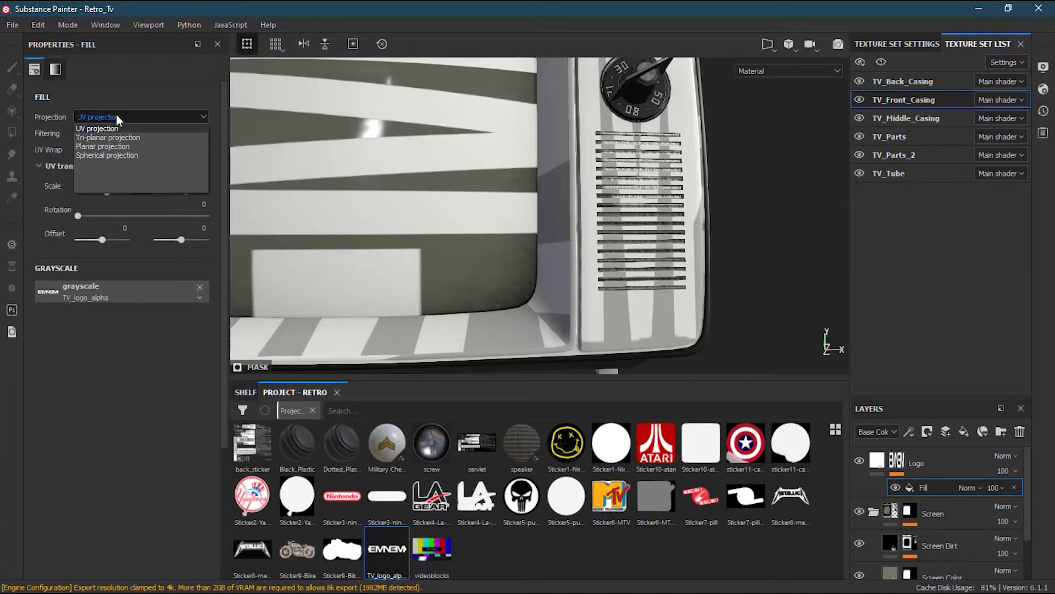
click(127, 146)
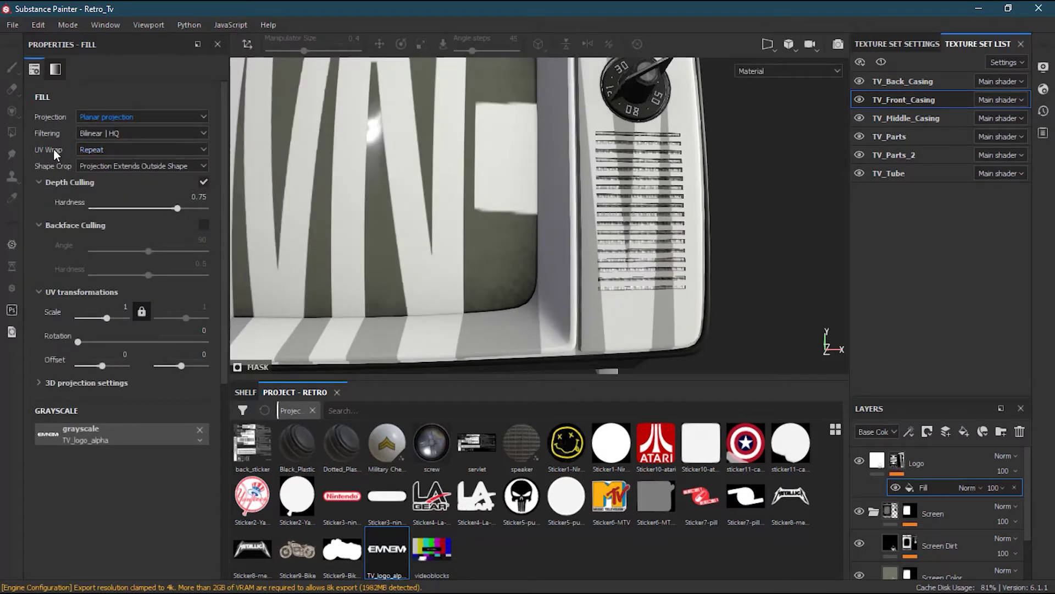
click(108, 150)
click(109, 162)
- Snap the logo's planar projection onto the casing surface just below the speaker grille
click(247, 43)
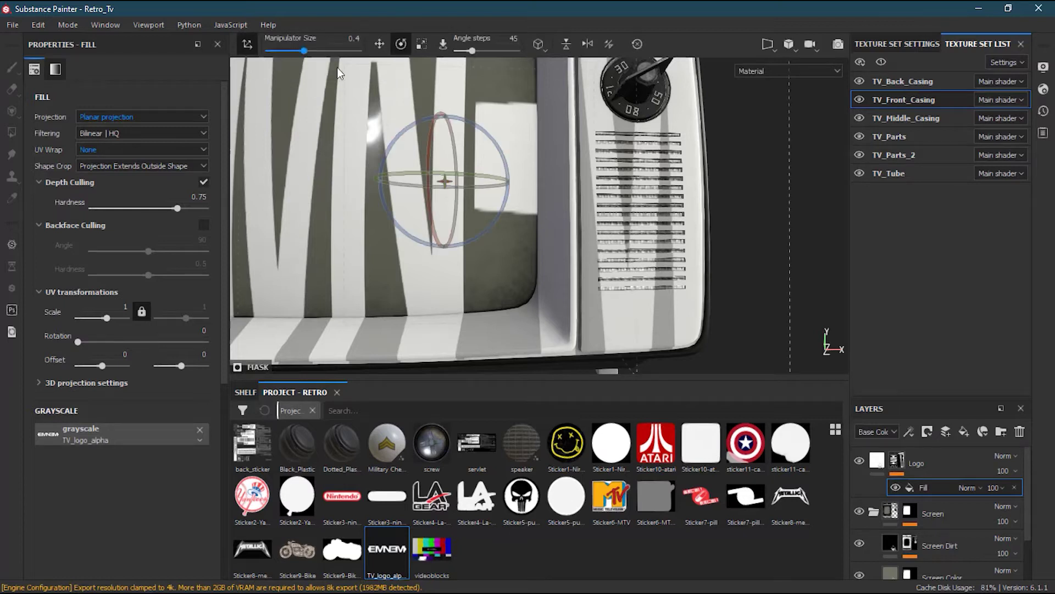
click(443, 45)
drag(424, 193, 650, 321)
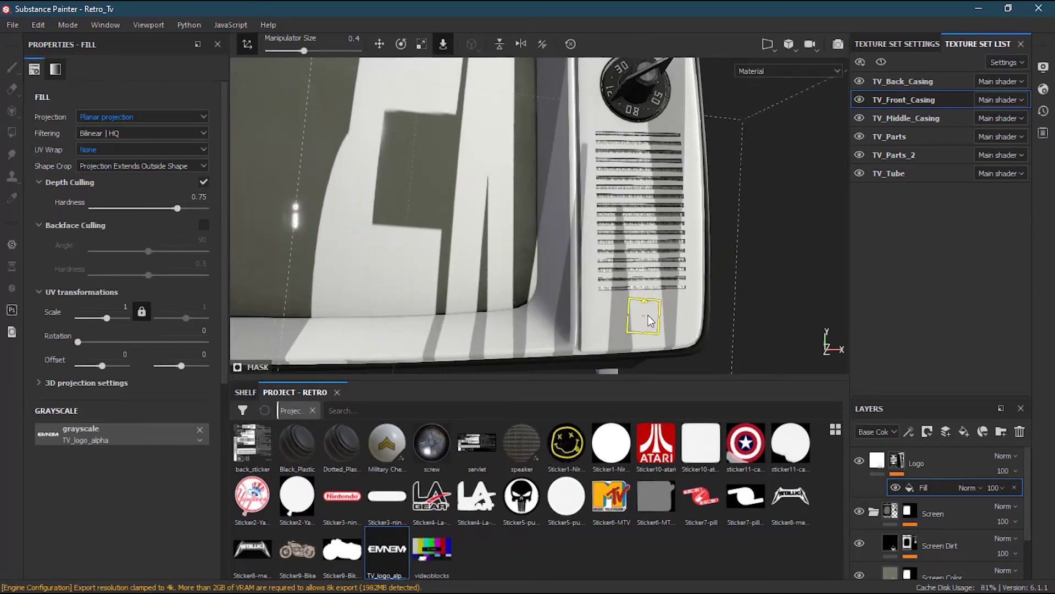
middle_drag(651, 320, 537, 268)
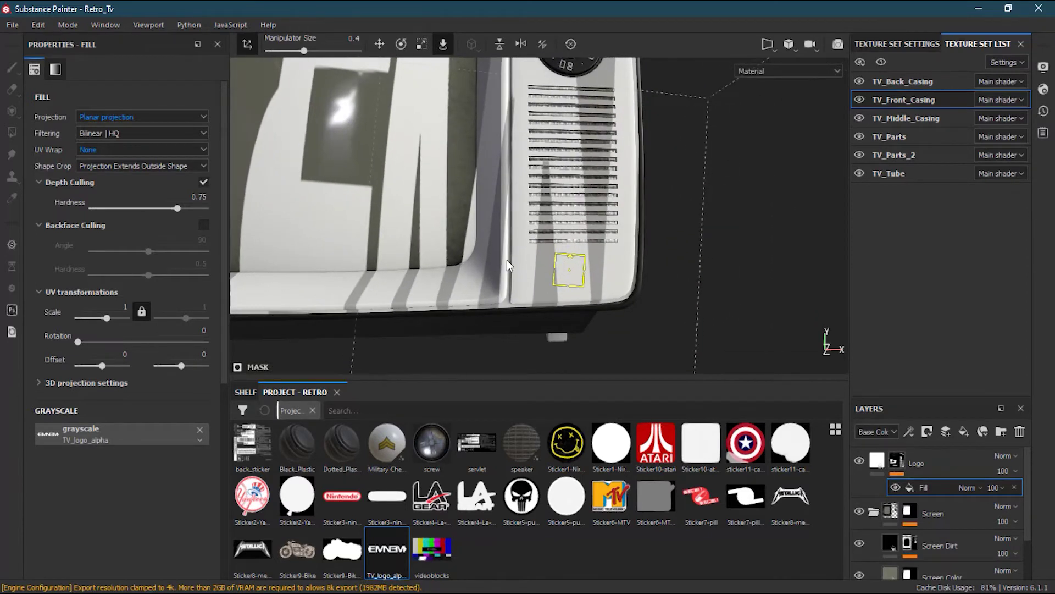
scroll(537, 268, up, 2)
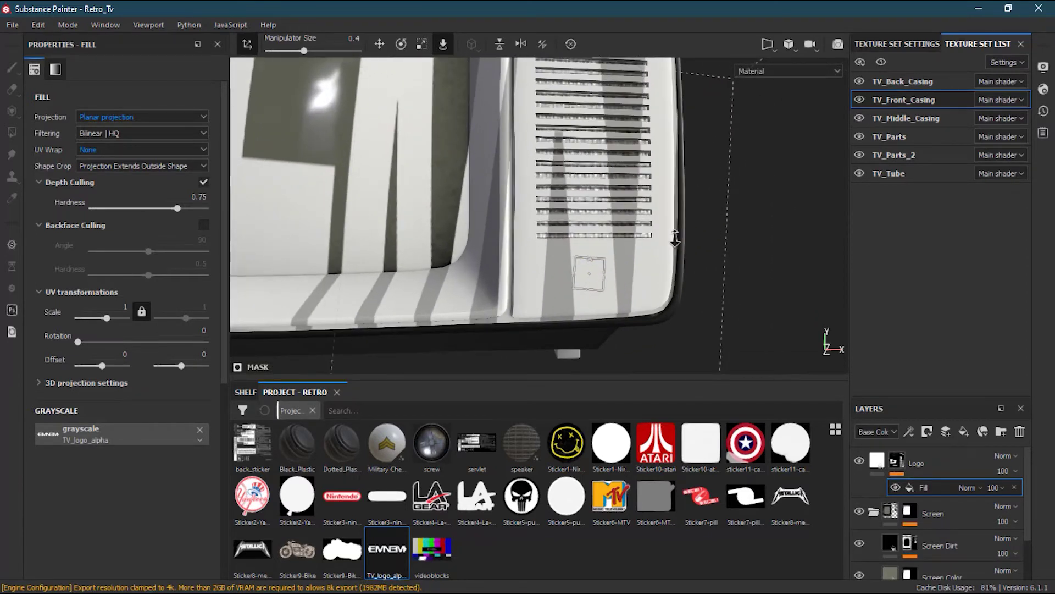
- Scale the logo projection down to fit the panel below the speaker grille and rotate it level
click(422, 46)
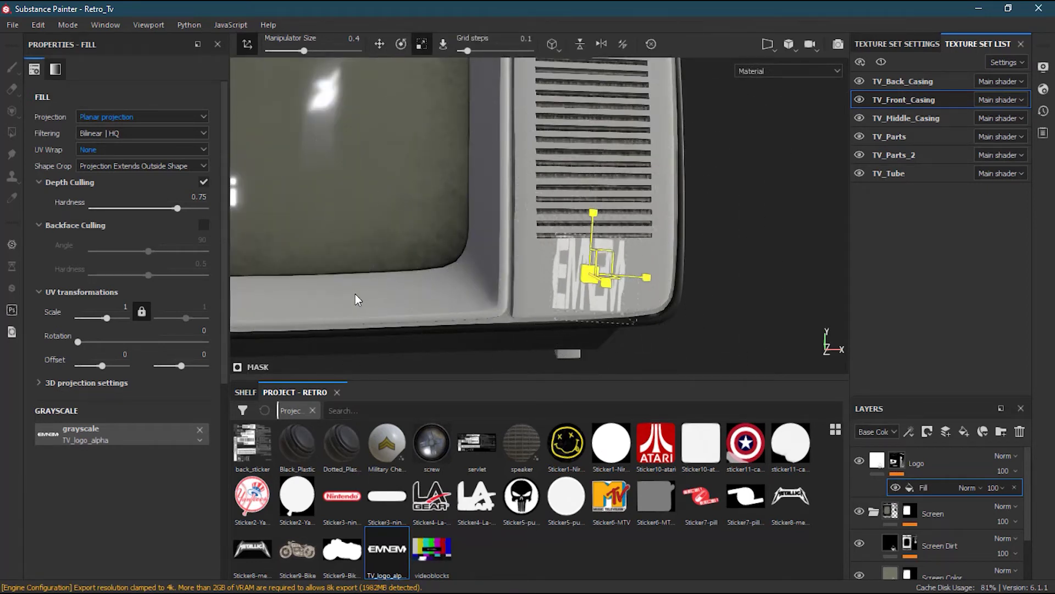
scroll(686, 279, up, 2)
middle_drag(685, 279, 609, 293)
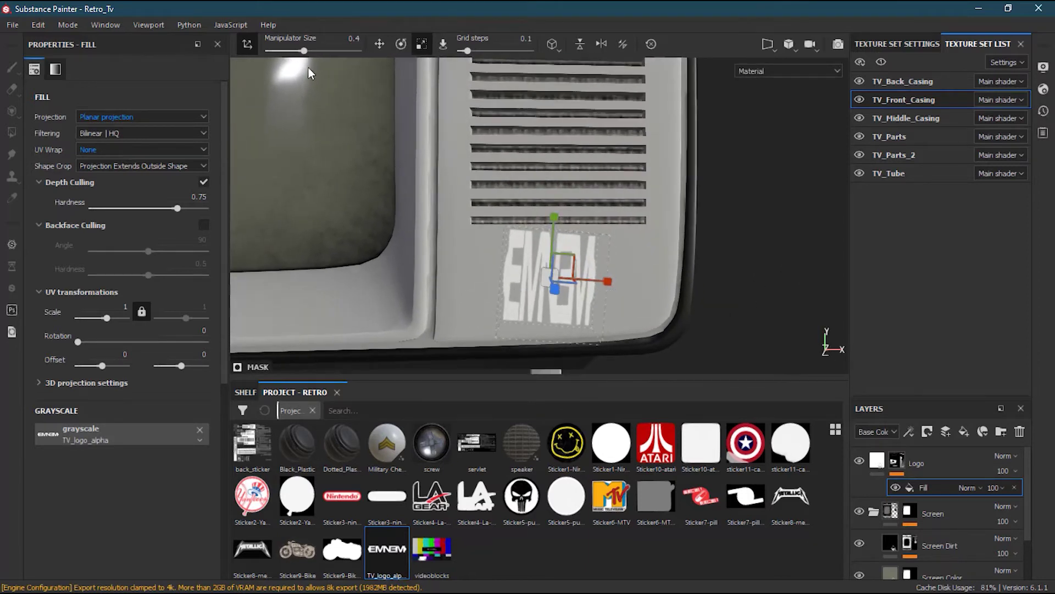
click(401, 47)
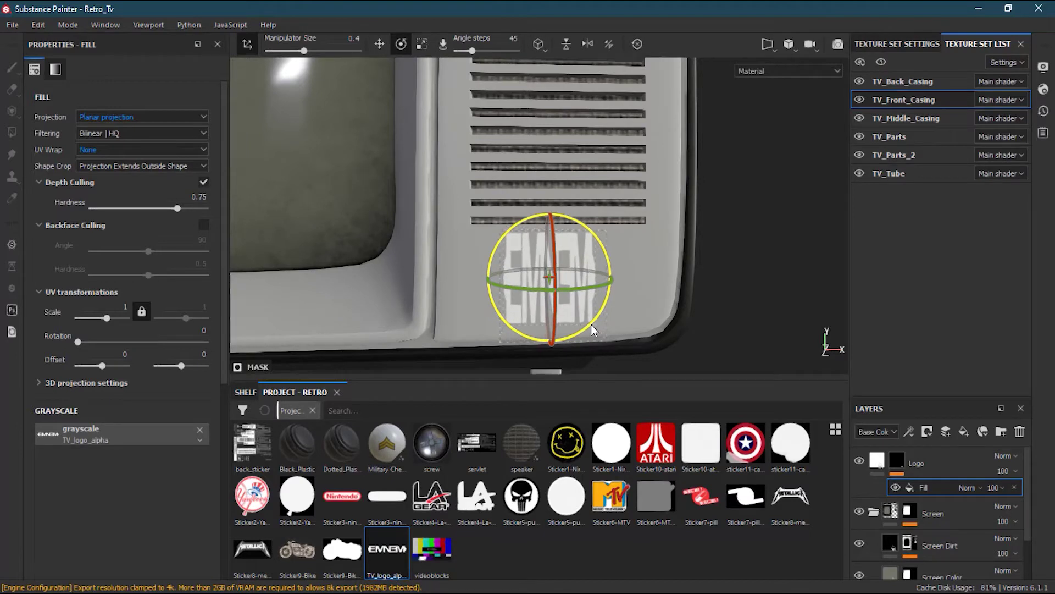
- Stretch the logo horizontally to about the speaker grille's width and recenter it on the casing below the grille
click(421, 44)
drag(549, 226, 856, 268)
mouse_move(608, 276)
mouse_down()
mouse_move(634, 274)
mouse_move(615, 275)
mouse_up()
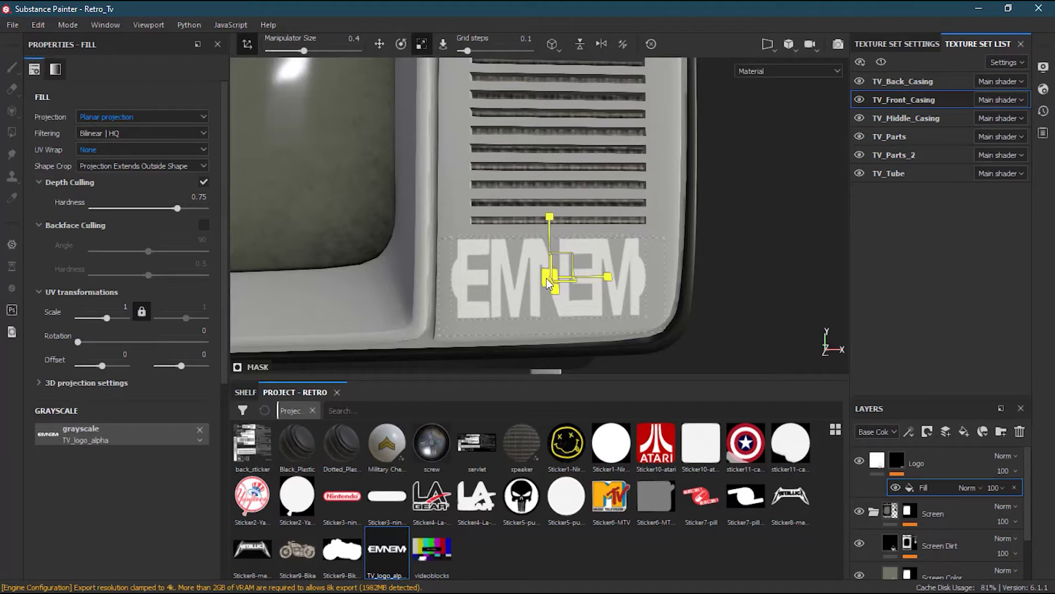
mouse_move(546, 278)
mouse_down()
mouse_move(536, 269)
mouse_move(568, 280)
mouse_move(556, 282)
mouse_up()
click(444, 45)
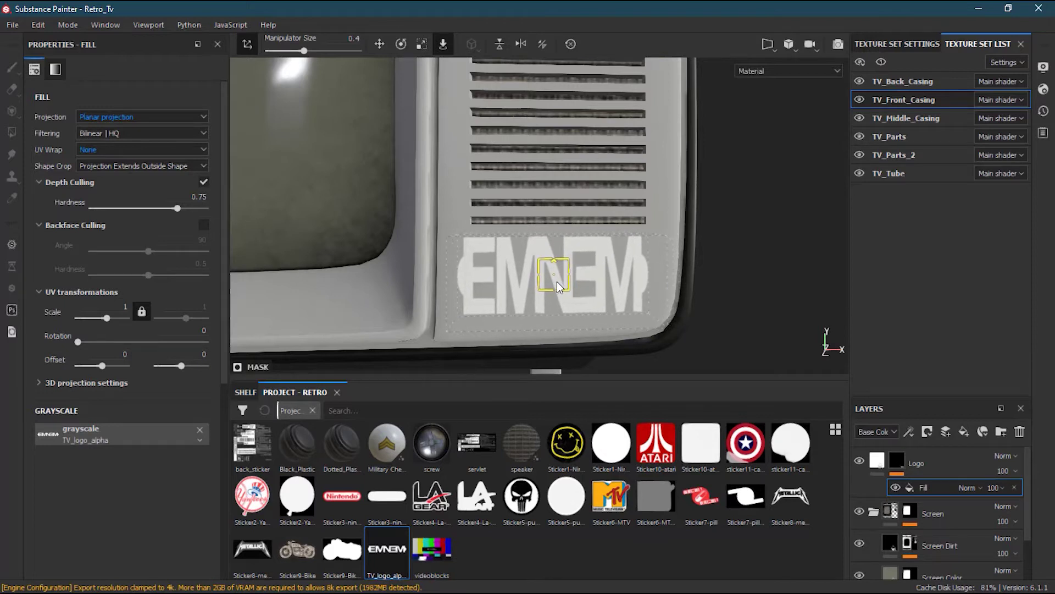
- Reduce the logo projection's height to give it flatter proportions at about the same width
click(421, 44)
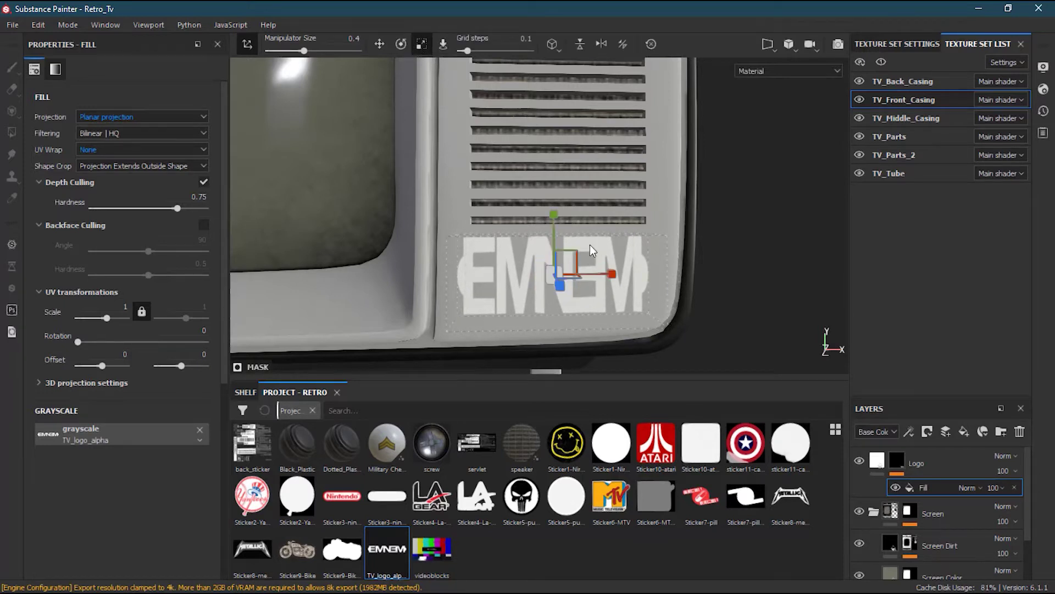
drag(555, 218, 597, 481)
drag(547, 276, 555, 275)
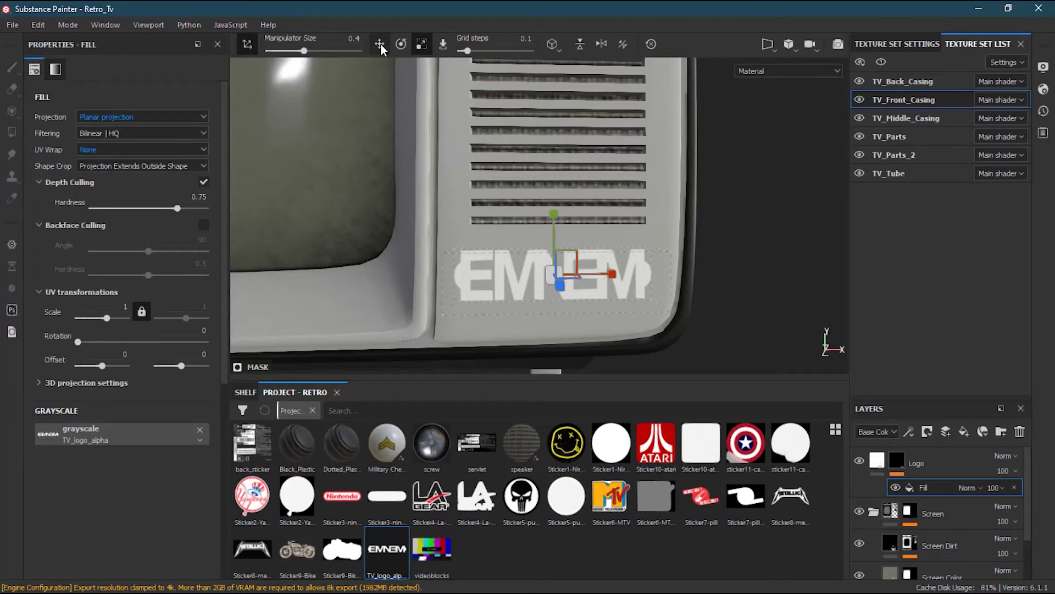
- Nudge the logo's planar projection slightly sideways and down to centre it on the casing panel below the speaker grille
click(443, 44)
drag(554, 268, 559, 266)
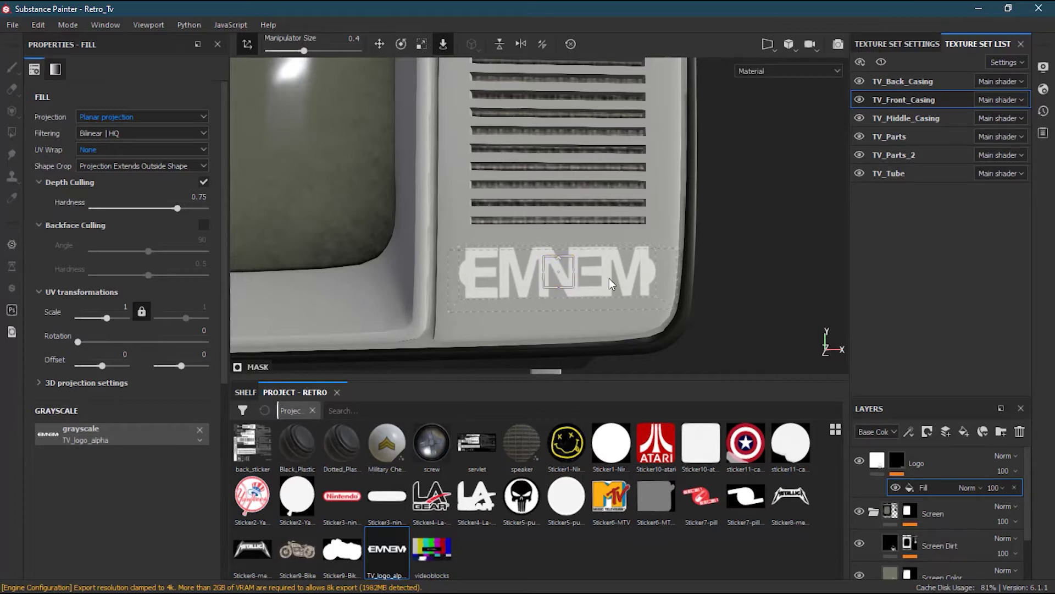
click(246, 44)
alt+drag(643, 230, 660, 234)
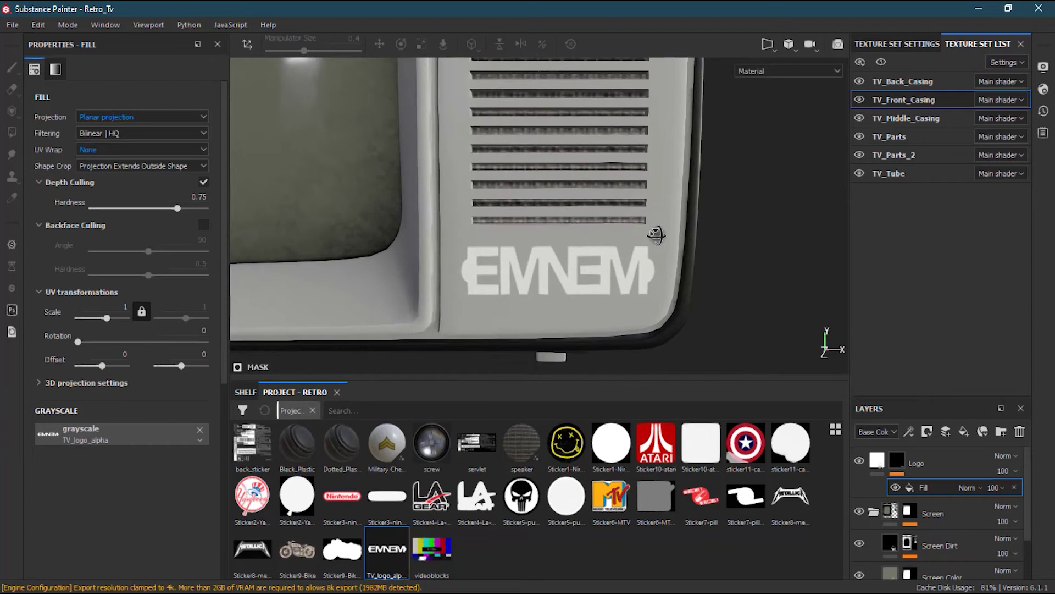
click(247, 44)
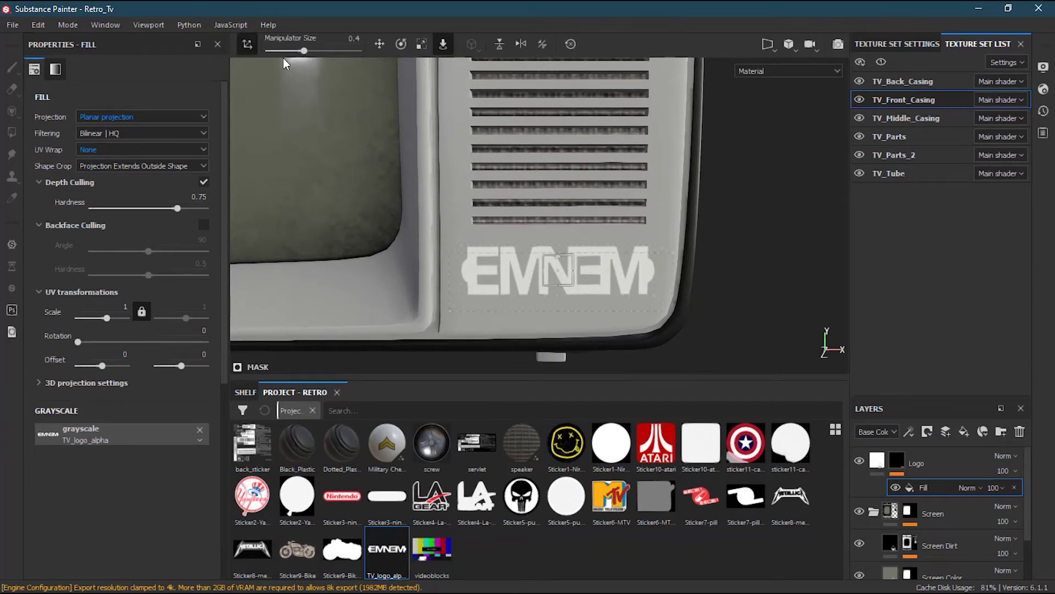
click(380, 44)
drag(558, 219, 560, 223)
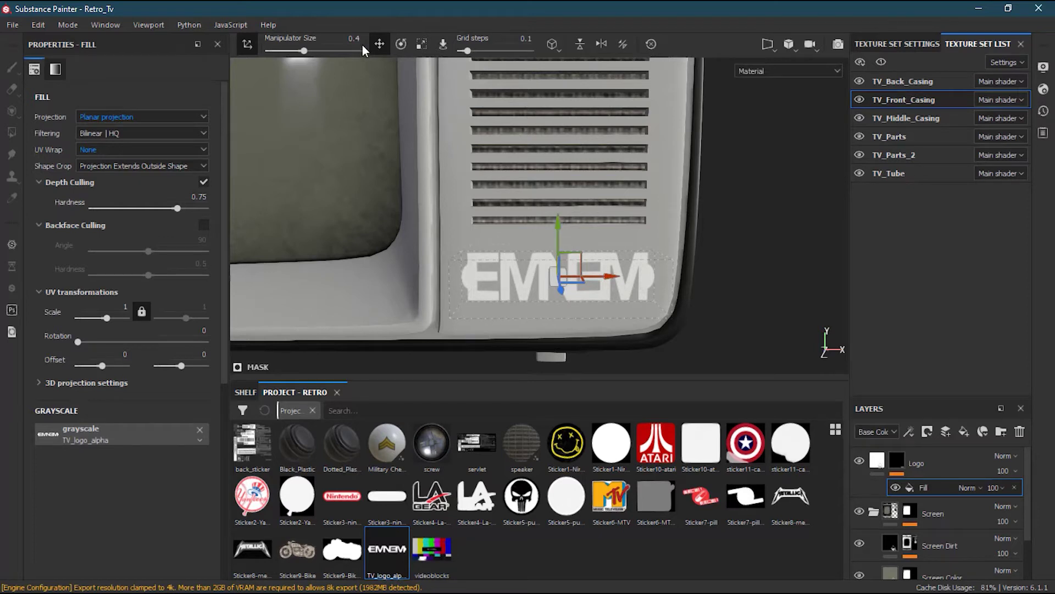
alt+drag(542, 207, 574, 207)
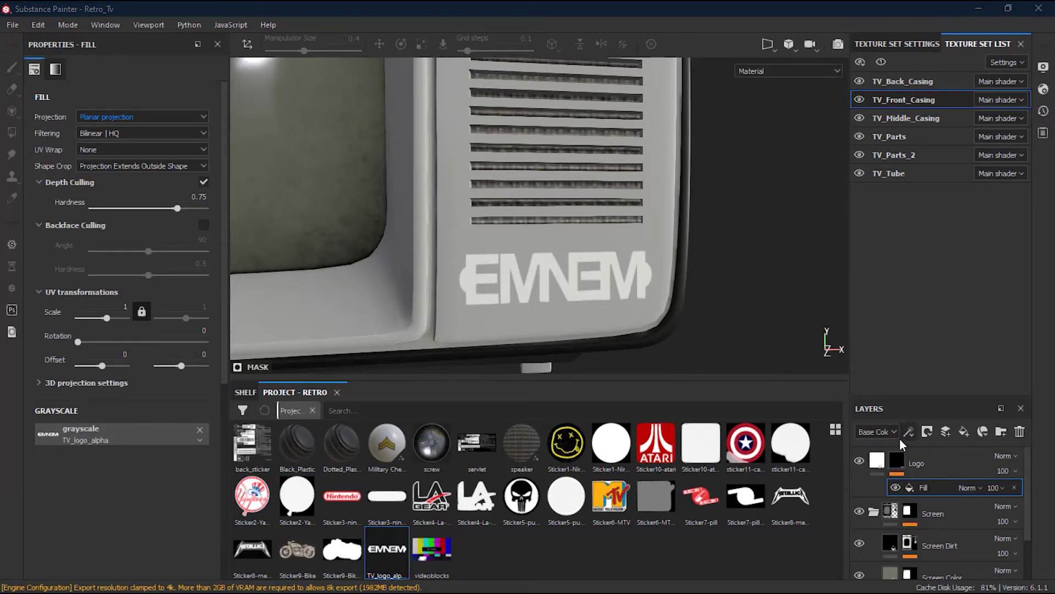
- Examine how the Logo layer and the layers below it blend in the Height, Roughness, Metallic, Normal and Emissive channels
click(882, 433)
click(879, 451)
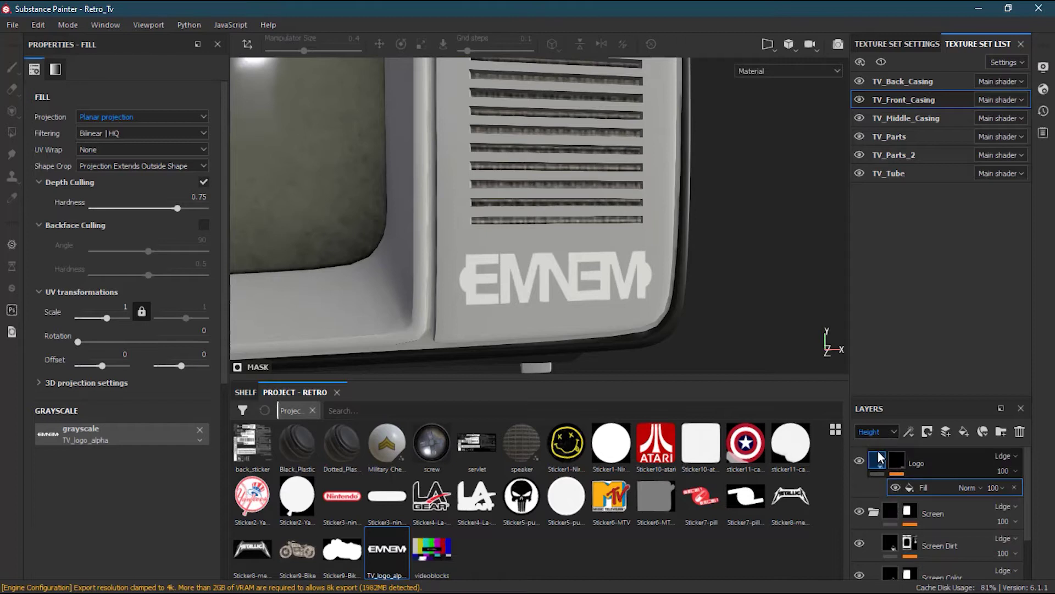
click(879, 432)
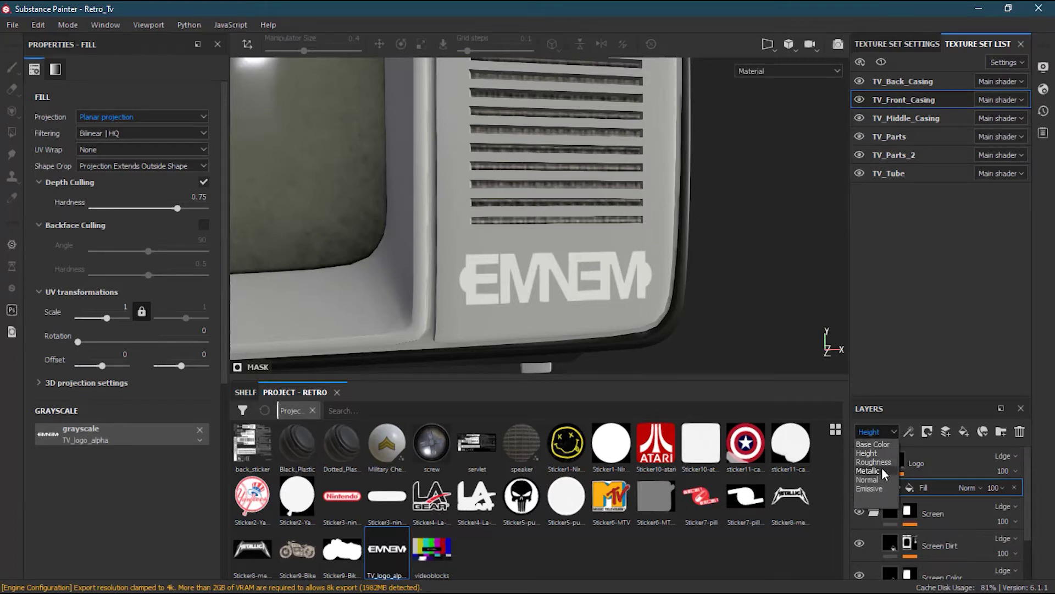
click(882, 463)
click(877, 432)
click(883, 471)
click(876, 433)
click(879, 476)
click(876, 433)
click(880, 489)
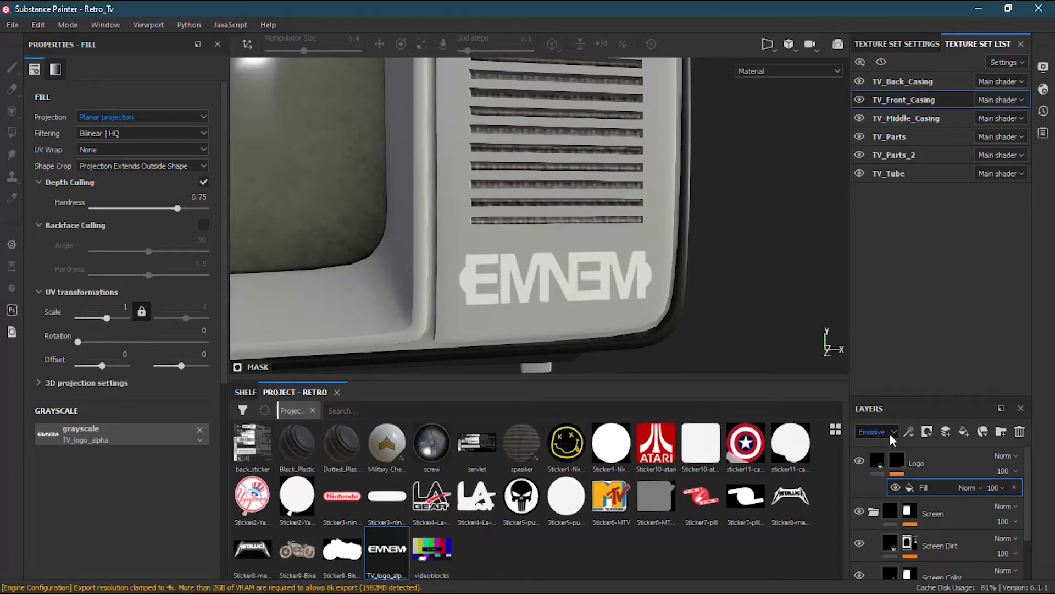
- Remove the Emissive channel from the front casing's texture set and select the Logo layer's fill content
click(890, 44)
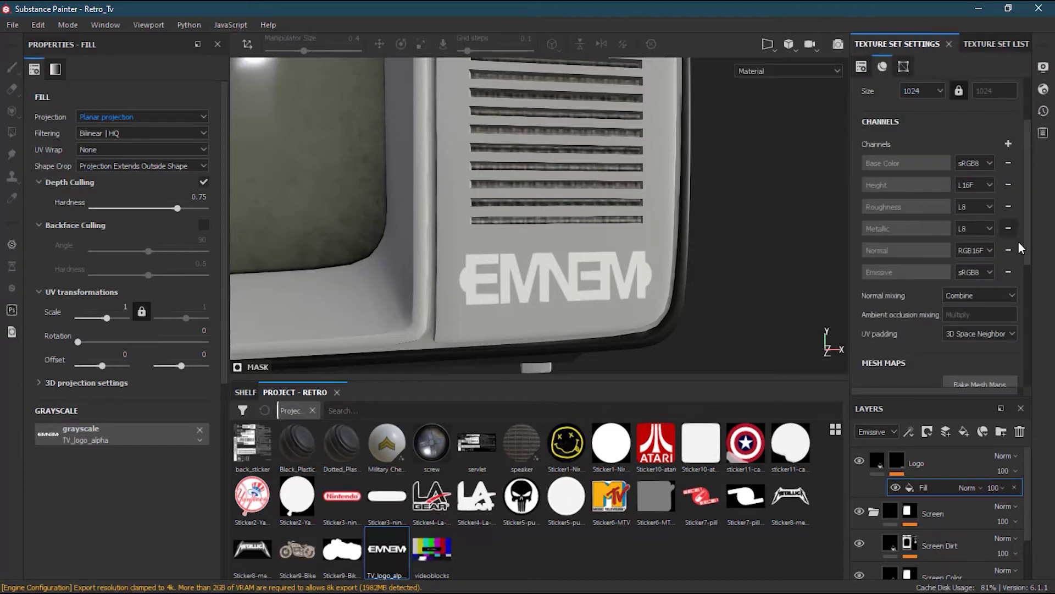
click(1008, 273)
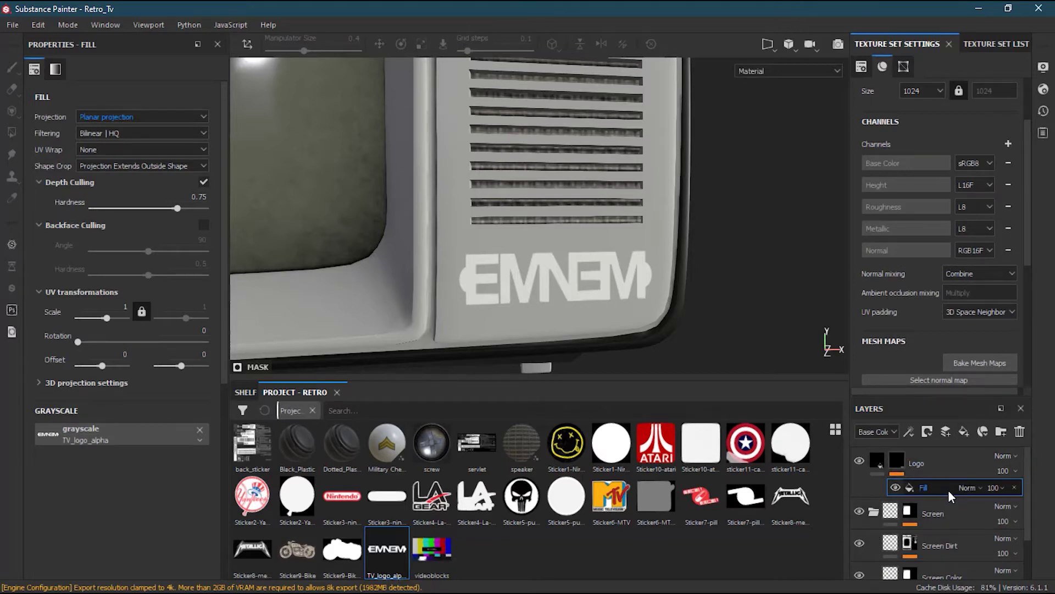
click(879, 463)
- Check the Logo layer's blending mode in the Height, Roughness, Metallic and Normal channels, then return to Base Color
click(877, 432)
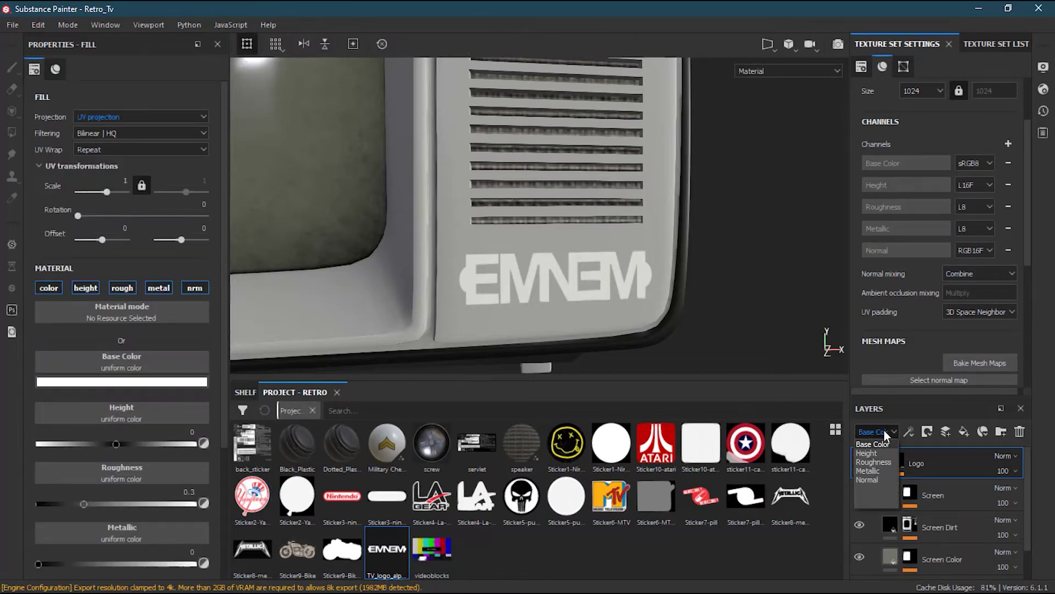
click(885, 453)
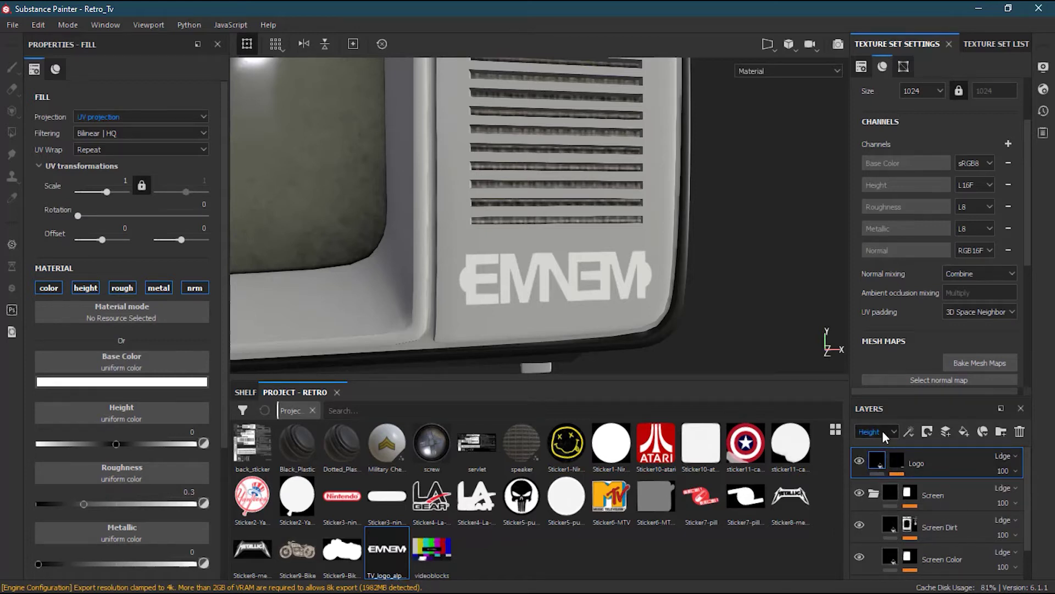
click(882, 434)
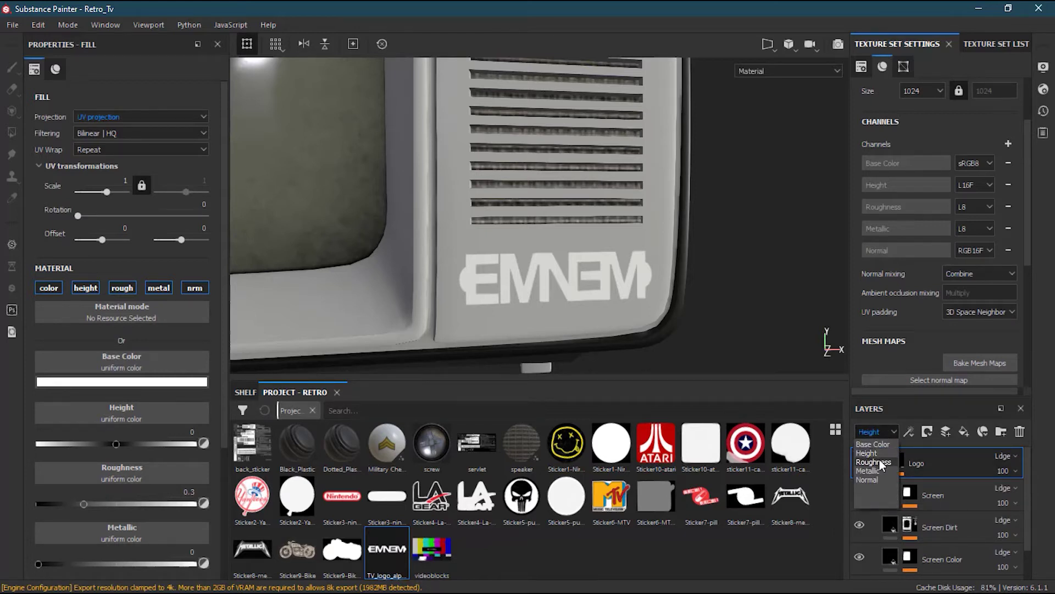
click(879, 460)
click(881, 431)
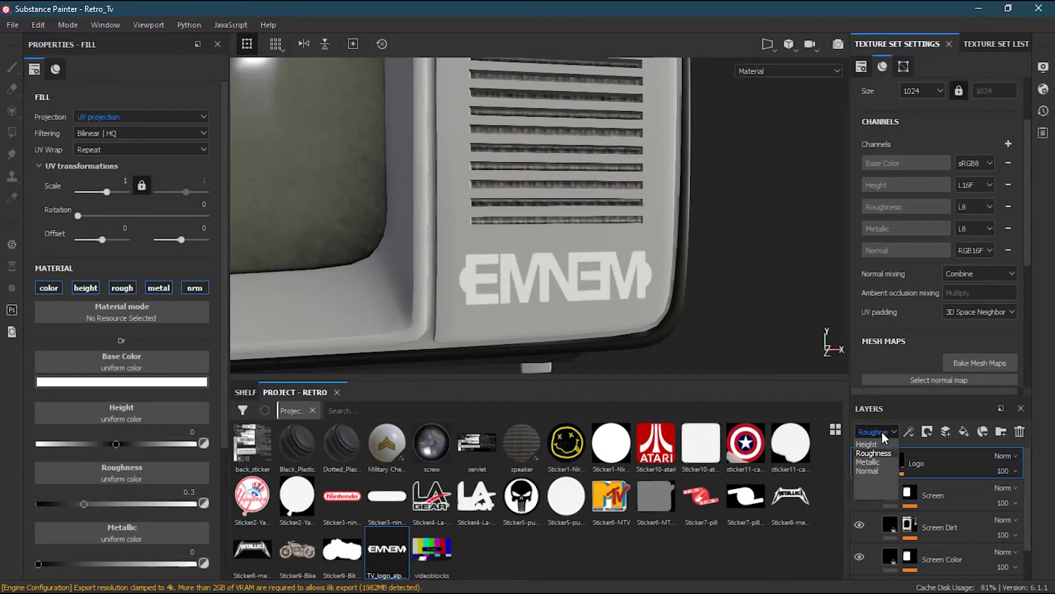
click(879, 462)
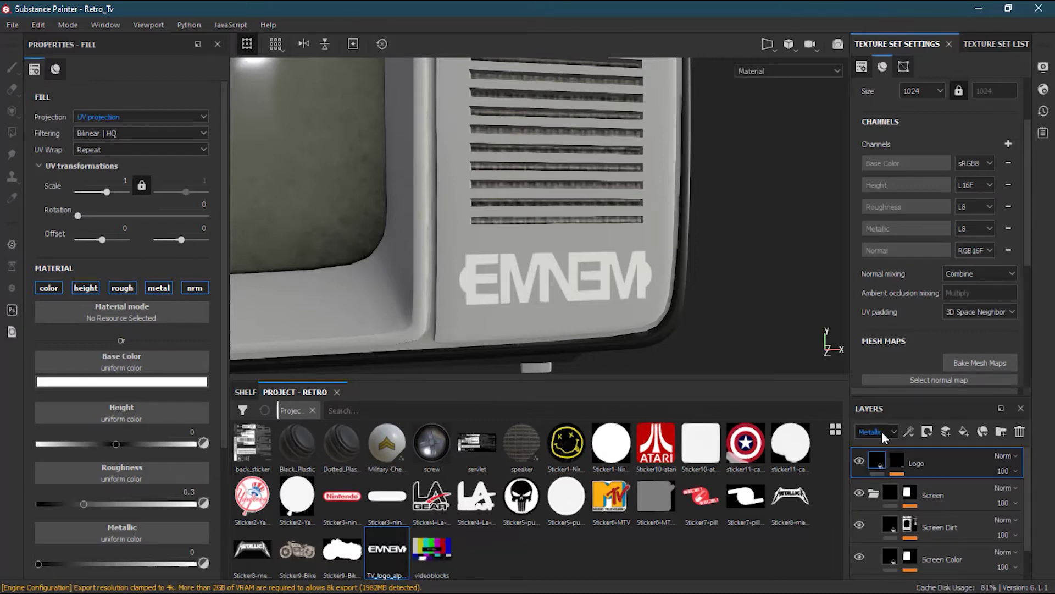
click(882, 431)
click(885, 479)
click(1008, 457)
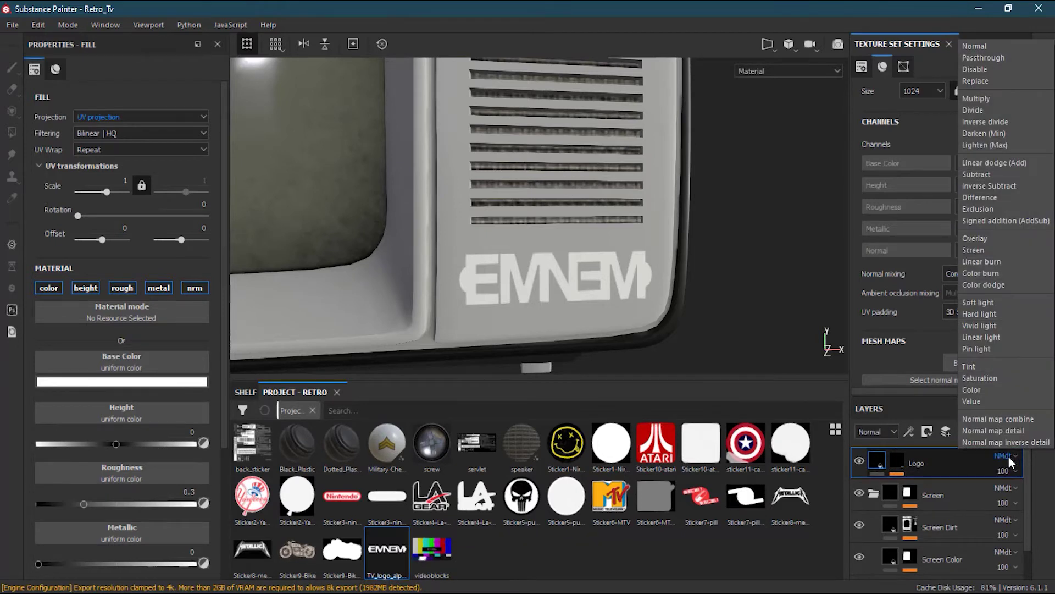
click(882, 437)
click(877, 431)
click(883, 443)
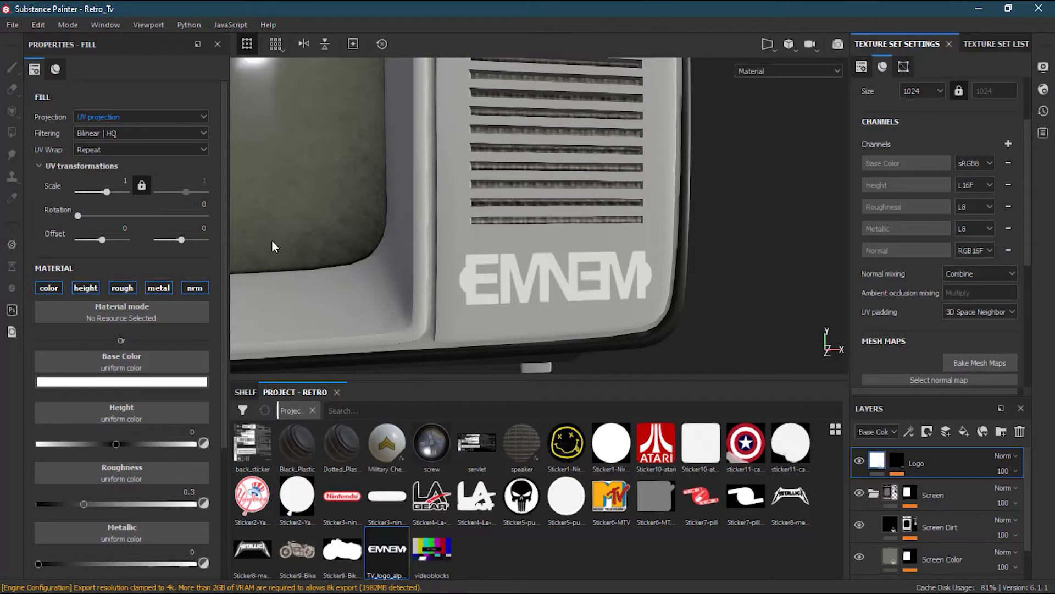
- Set the Logo layer's blending mode to Normal for the Height channel
click(870, 428)
click(870, 428)
click(870, 424)
click(878, 450)
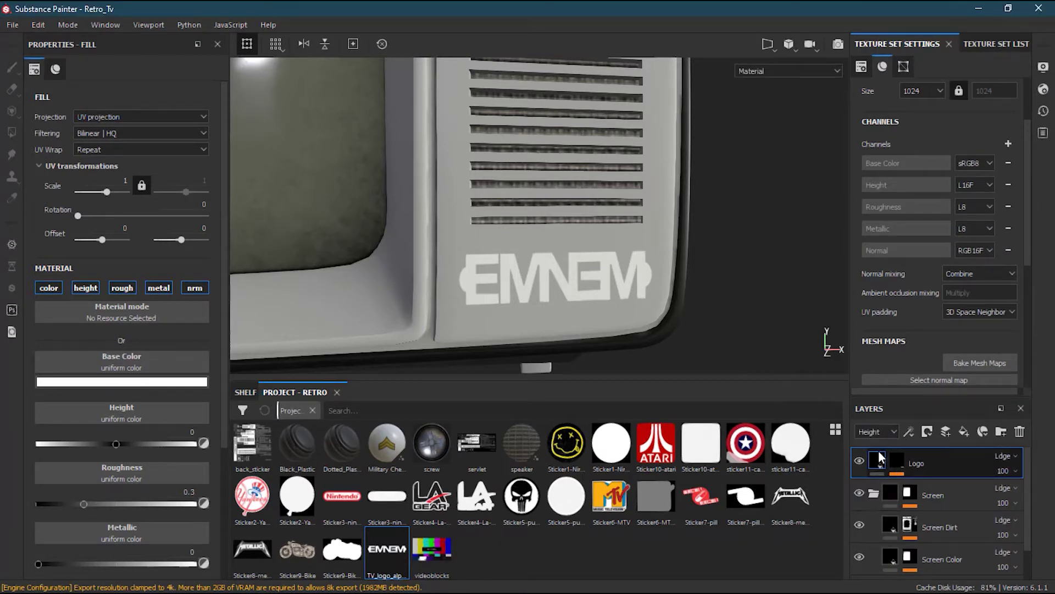
click(1011, 457)
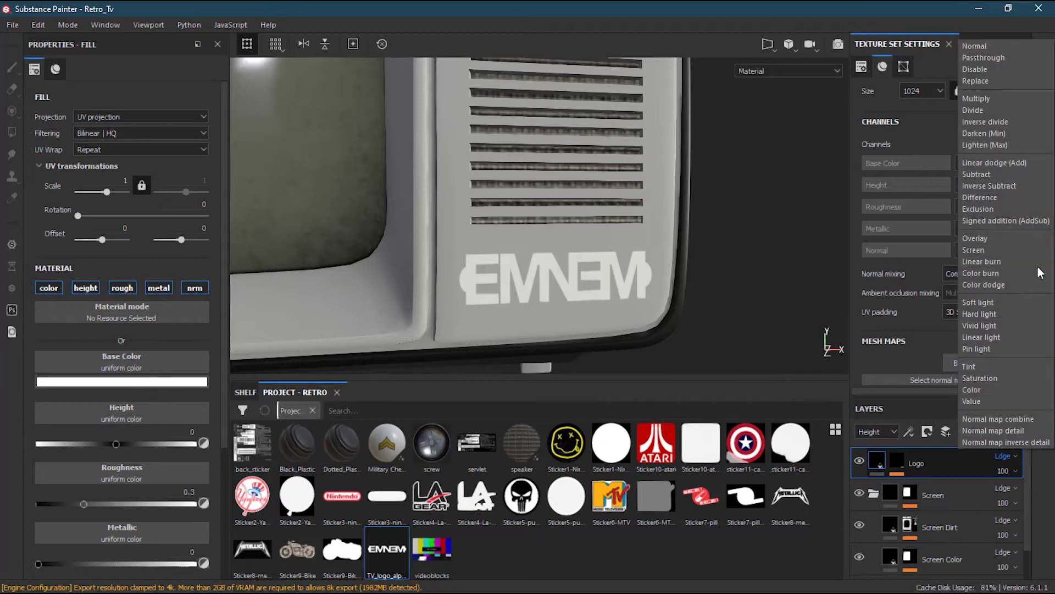
key(Escape)
- Set the Logo layer's blending mode to Normal for the Normal channel and switch the layer stack back to Base Color
click(882, 431)
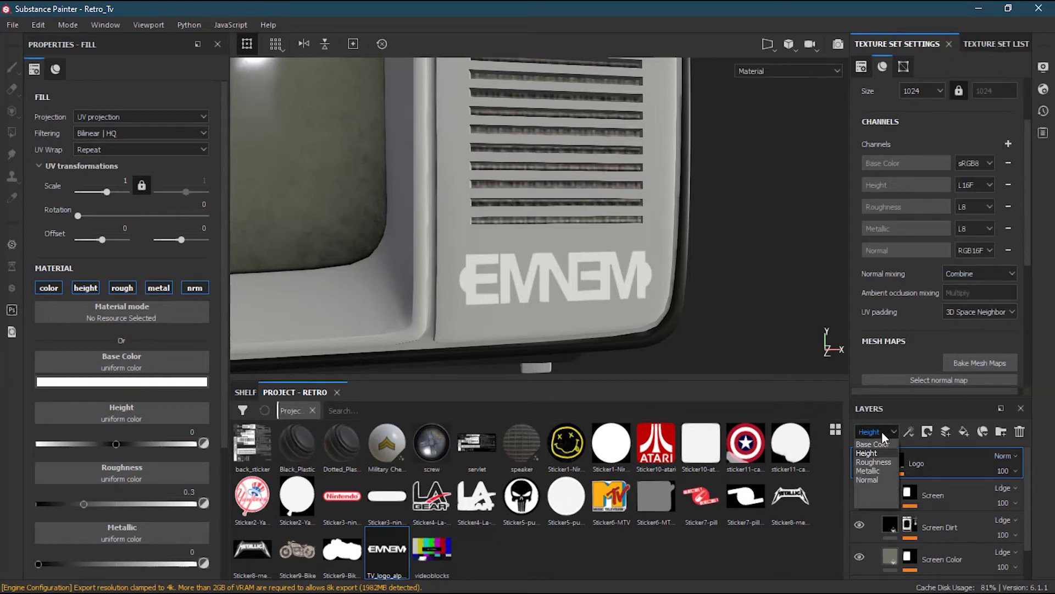
click(885, 470)
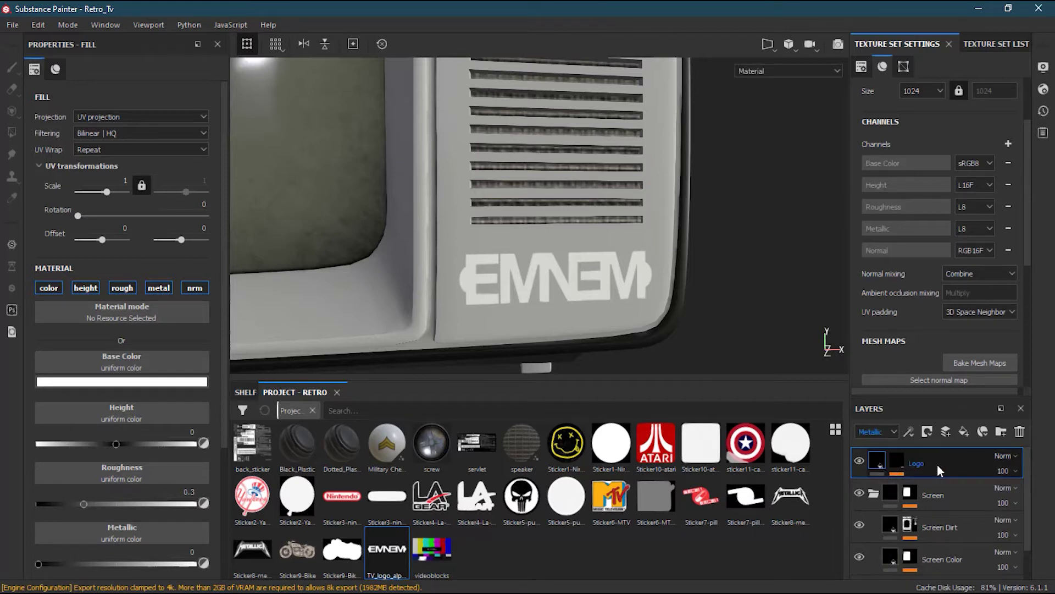
click(884, 432)
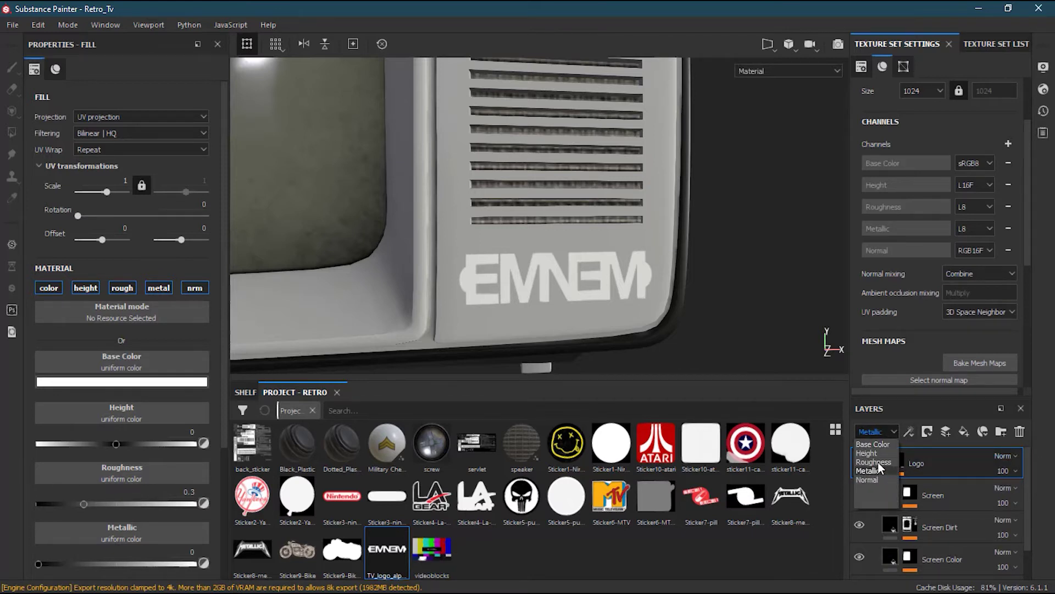
click(875, 460)
click(872, 430)
click(878, 479)
click(995, 455)
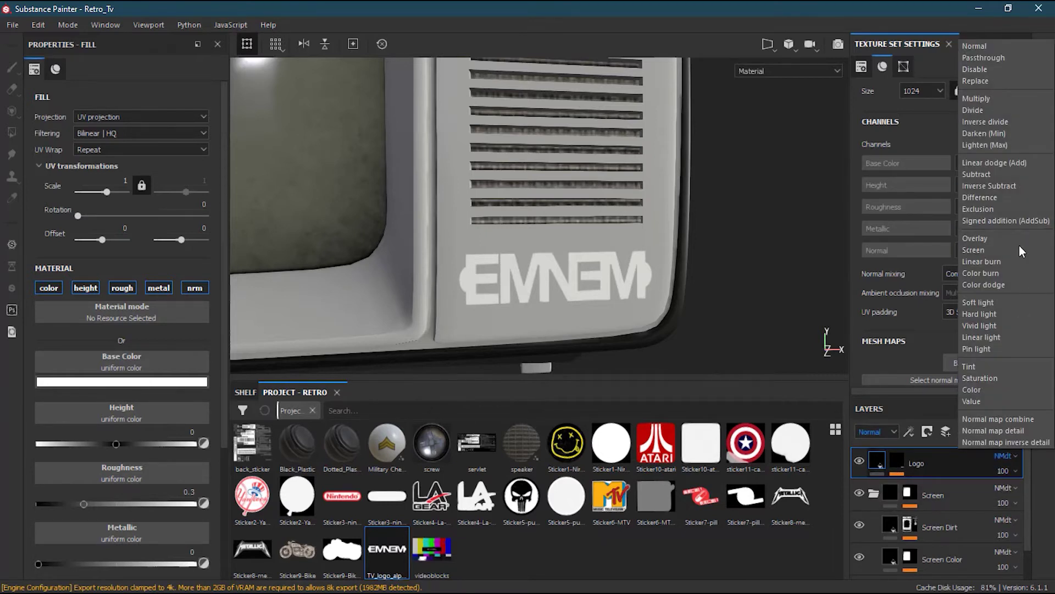
click(992, 47)
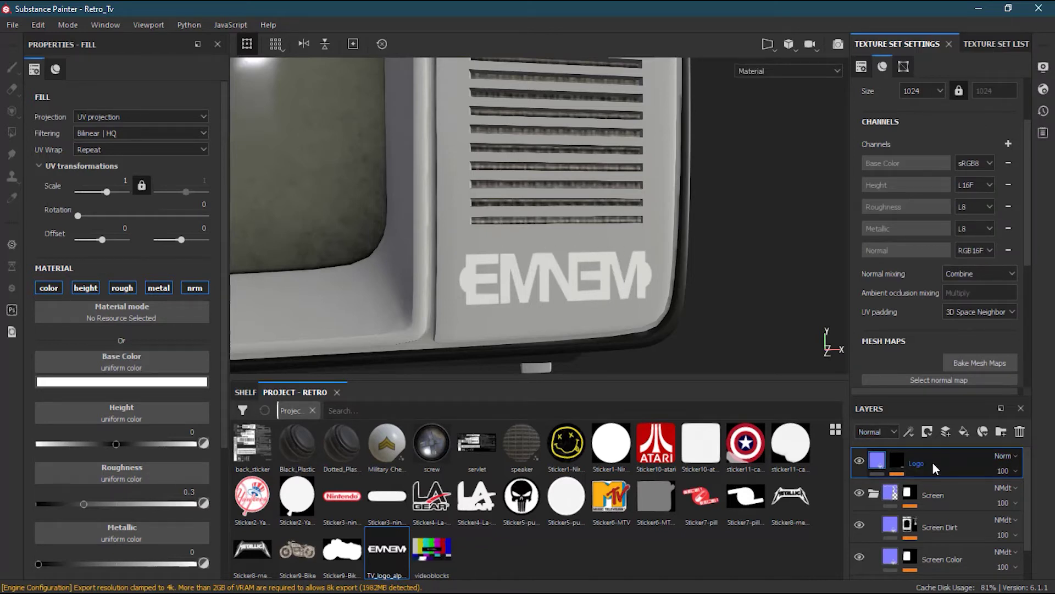
click(880, 433)
click(883, 444)
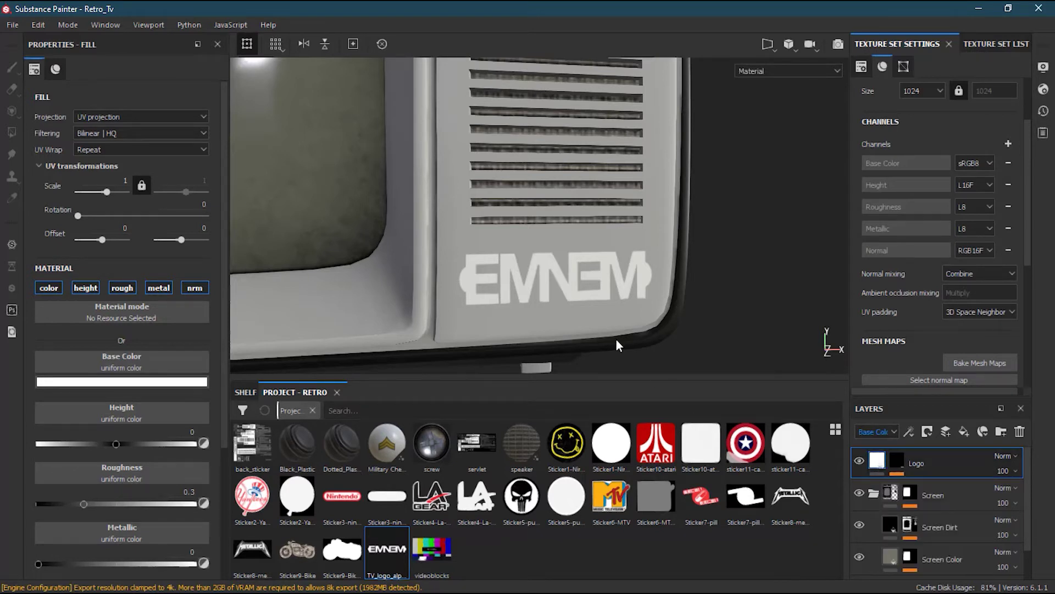
- Collapse the Screen folder and change the Logo layer's base color to a light grey with a value of about 0.649
click(873, 495)
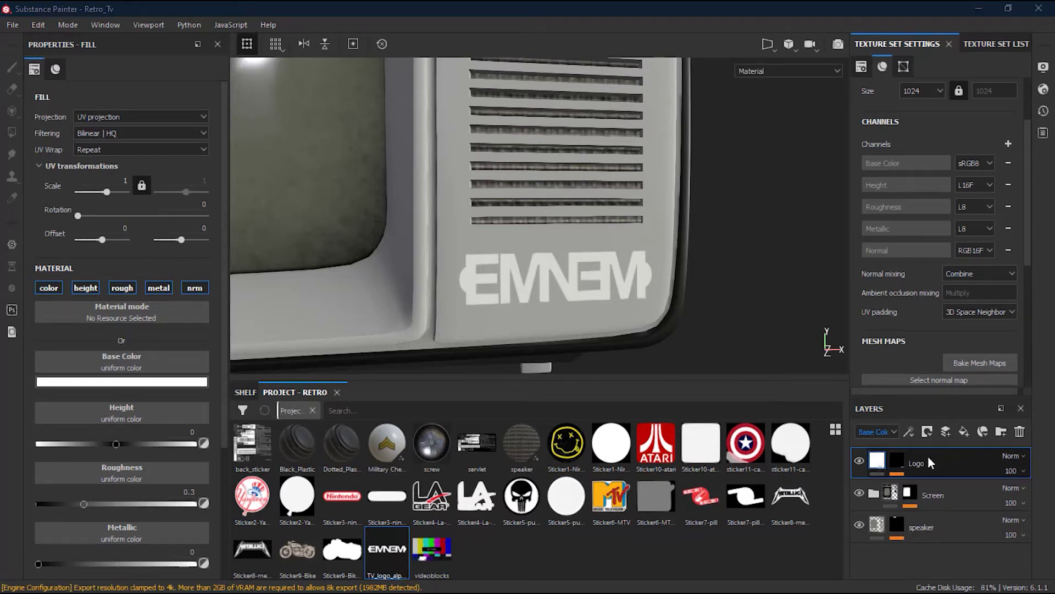
alt+right_drag(561, 280, 567, 299)
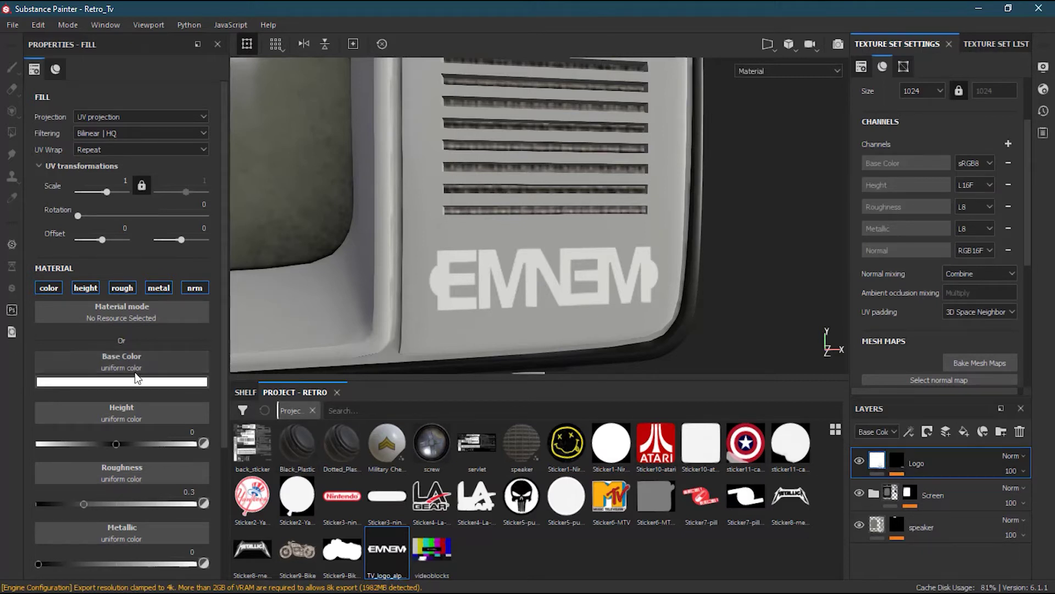
click(119, 381)
drag(172, 473, 123, 428)
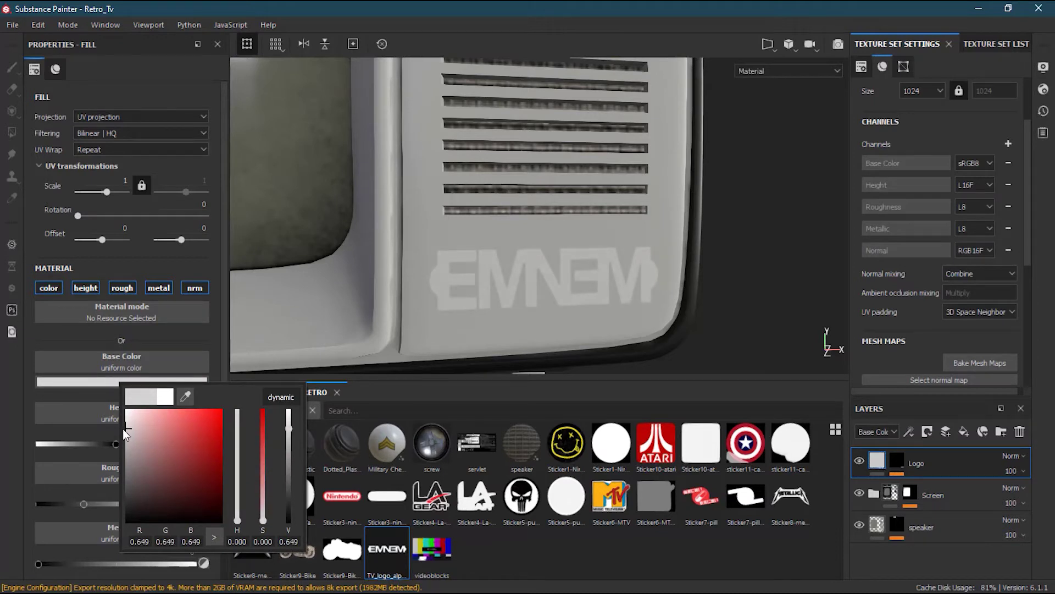
- Make the logo metallic by setting the Logo layer's Metallic to 1 and its Roughness to about 0.226
scroll(225, 434, down, 3)
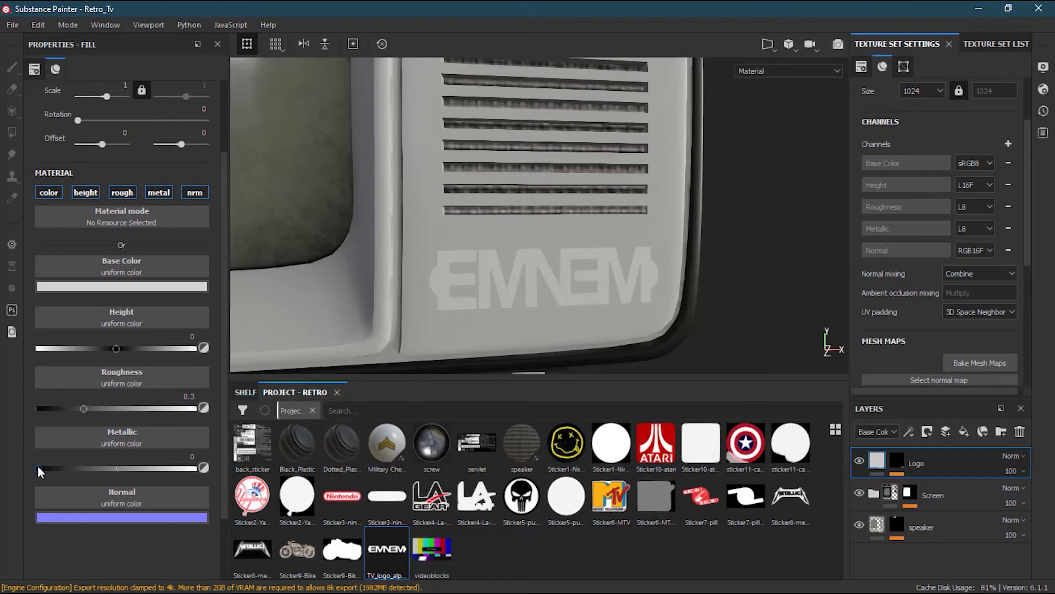
drag(37, 465, 219, 471)
alt+drag(671, 308, 627, 276)
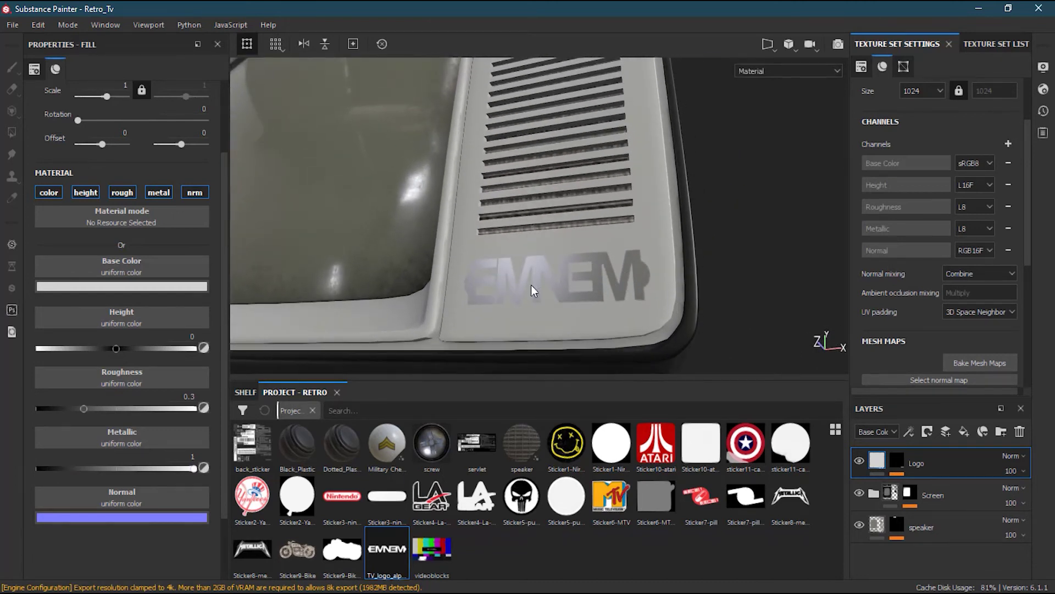
mouse_move(84, 407)
mouse_down()
mouse_move(50, 409)
mouse_move(71, 409)
mouse_up()
alt+drag(509, 286, 629, 287)
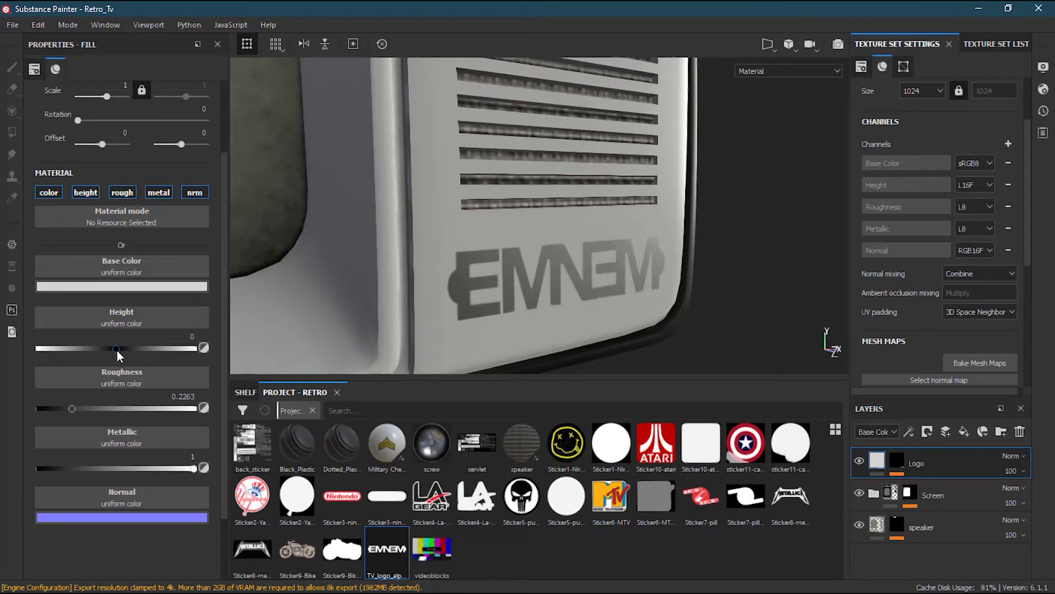
- Emboss the logo out of the casing by raising the Logo layer's Height to 0.7
drag(114, 345, 165, 350)
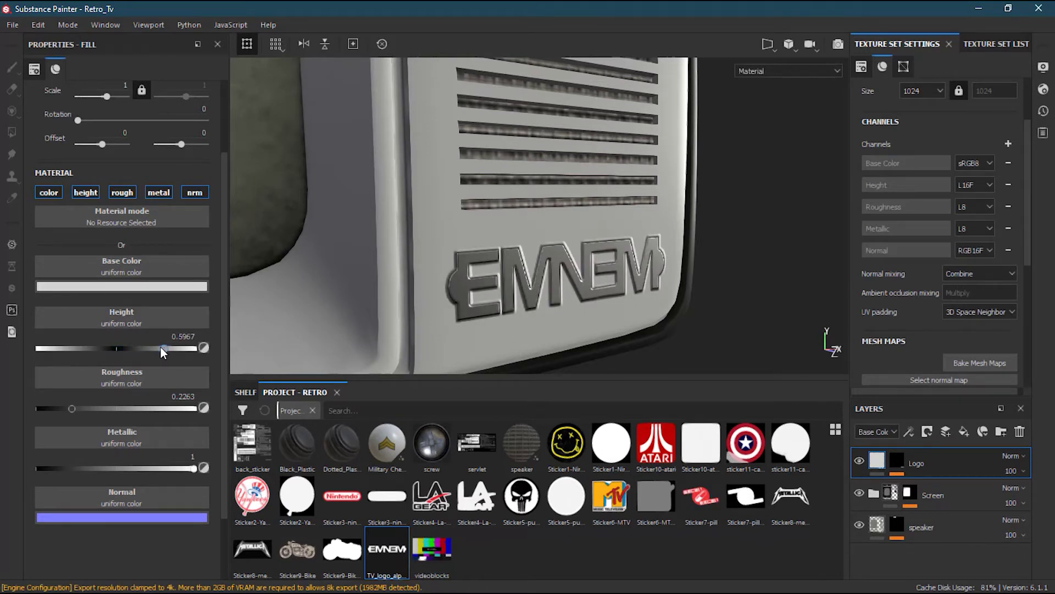
drag(175, 350, 166, 350)
mouse_move(595, 308)
alt+mouse_down()
mouse_move(700, 306)
mouse_move(658, 316)
mouse_move(605, 302)
alt+mouse_up()
drag(166, 349, 172, 348)
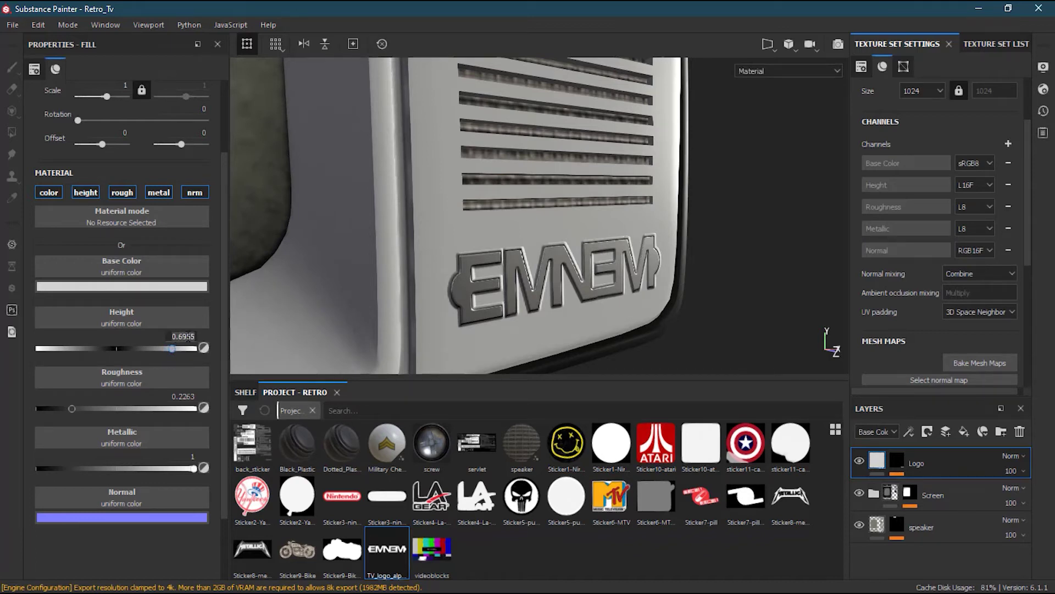
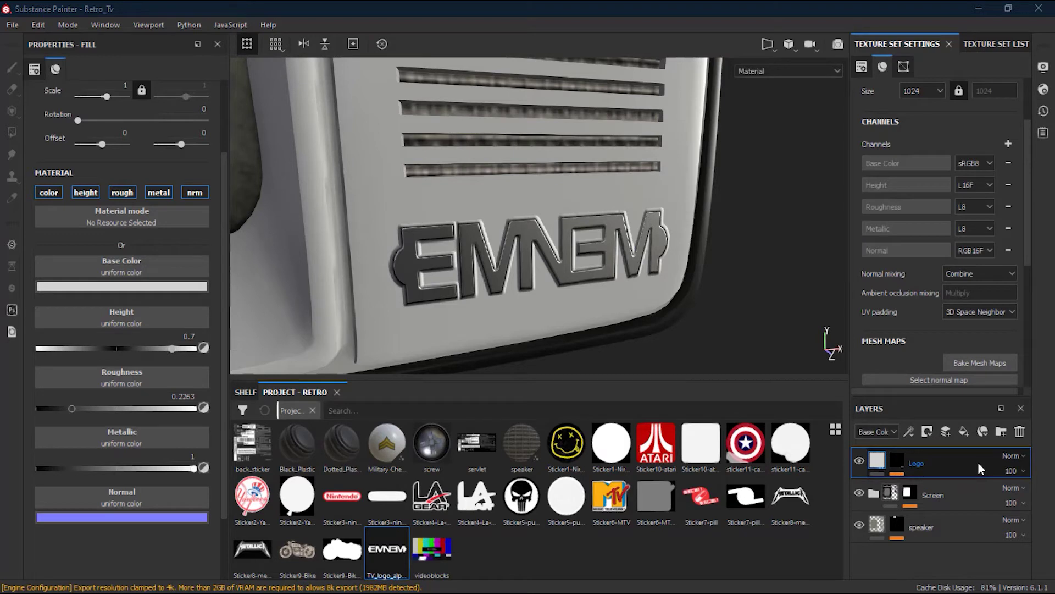
- Add a Blur filter to the Logo layer's mask above its fill effect
click(896, 463)
right_click(897, 462)
click(913, 473)
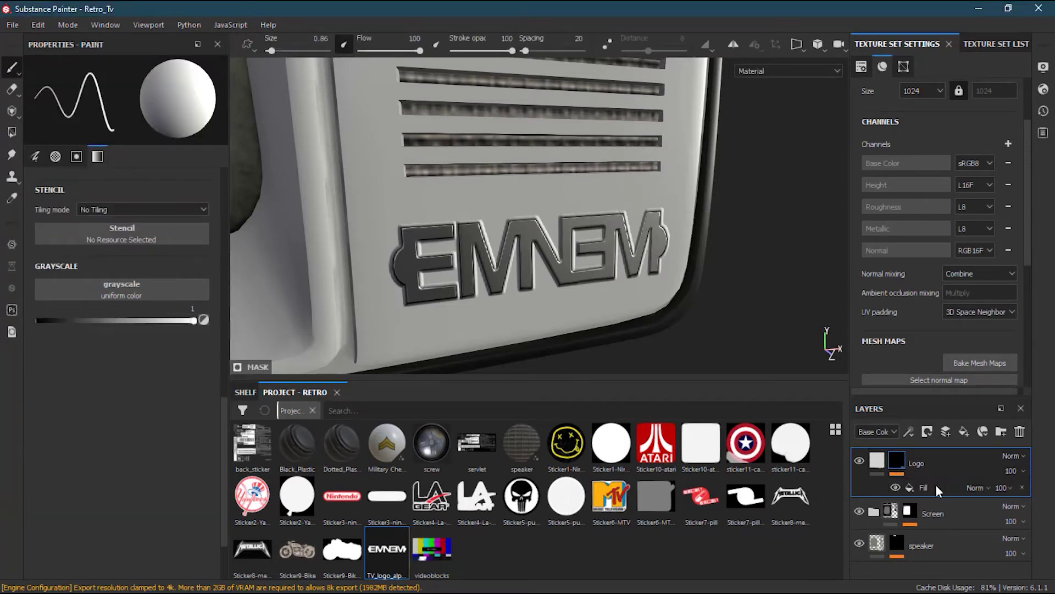
click(910, 433)
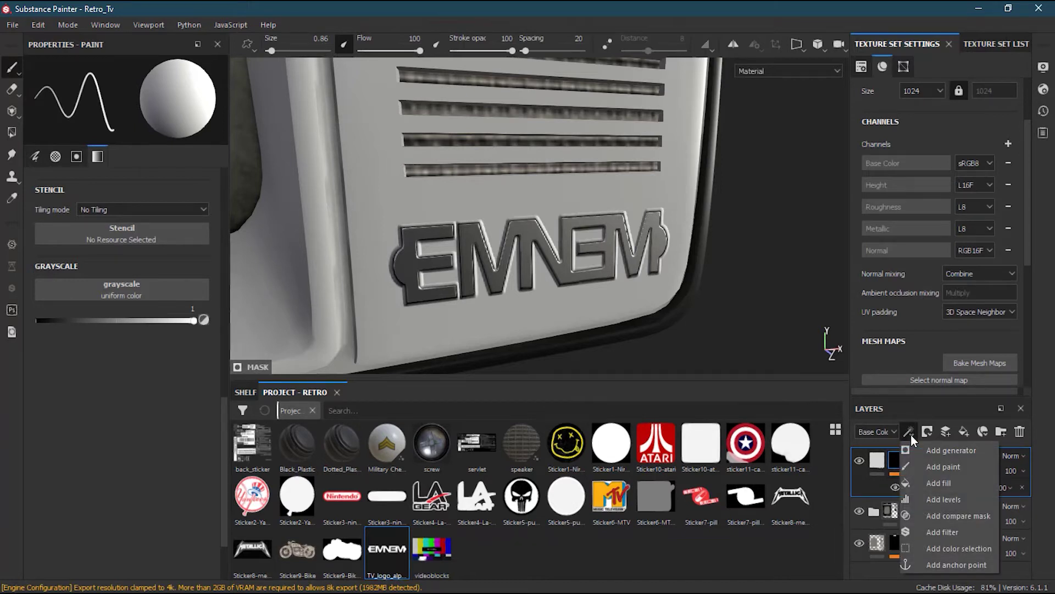
click(952, 532)
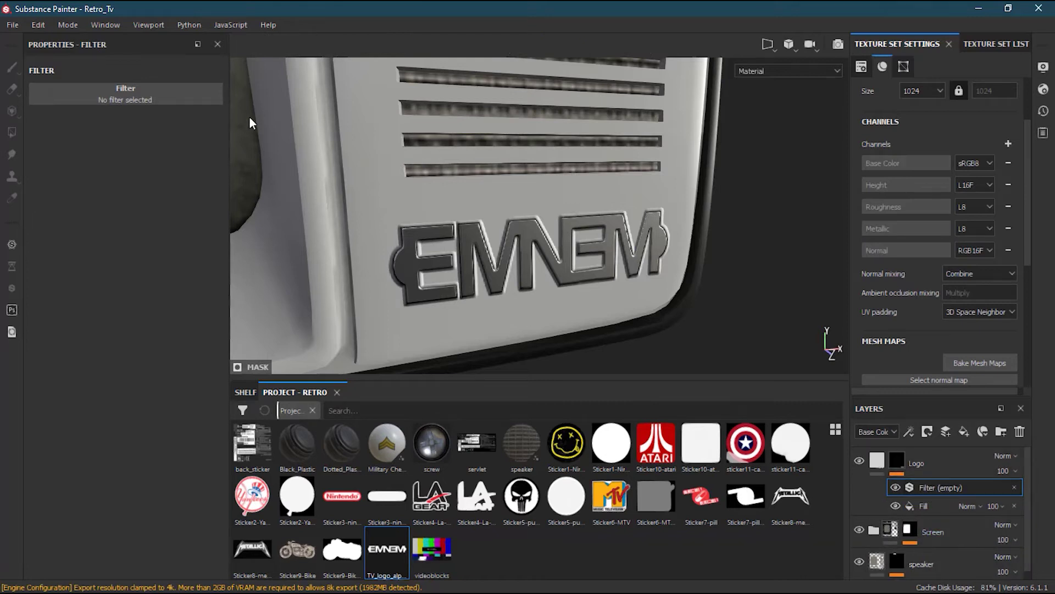
alt+drag(463, 256, 592, 262)
scroll(580, 253, up, 2)
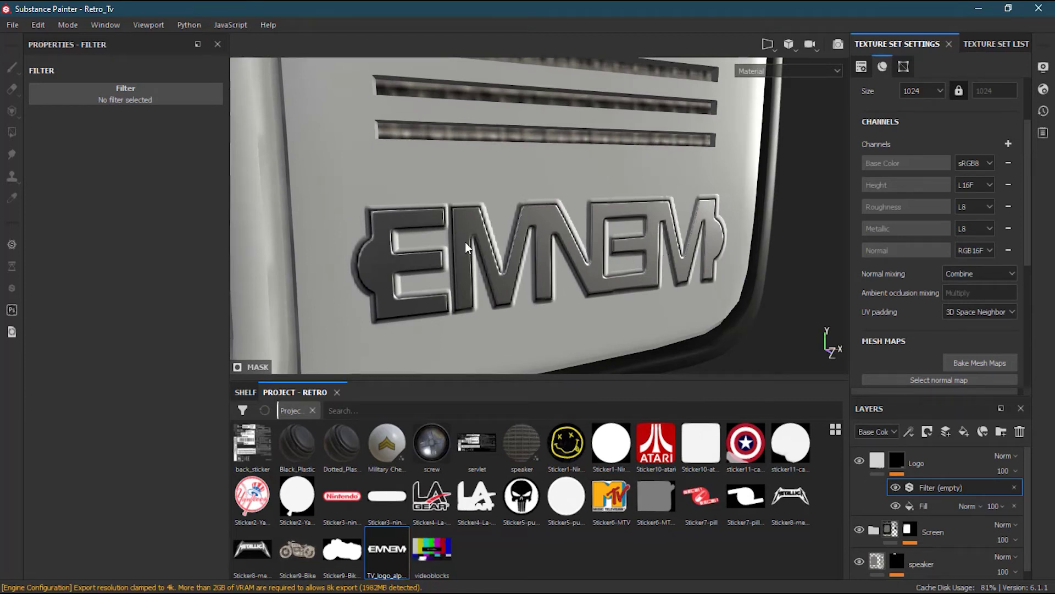
click(135, 99)
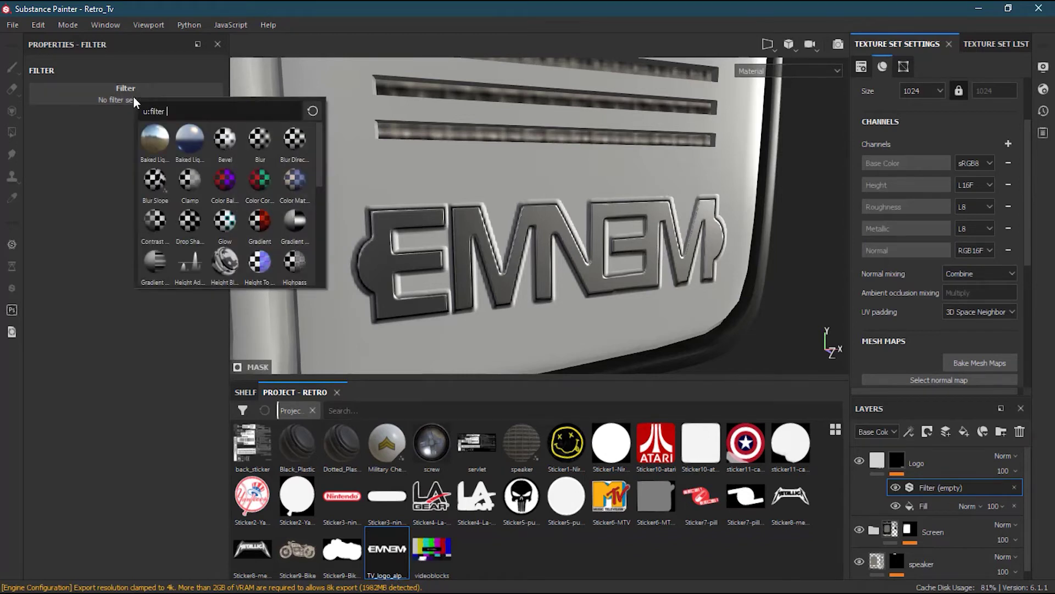
click(257, 139)
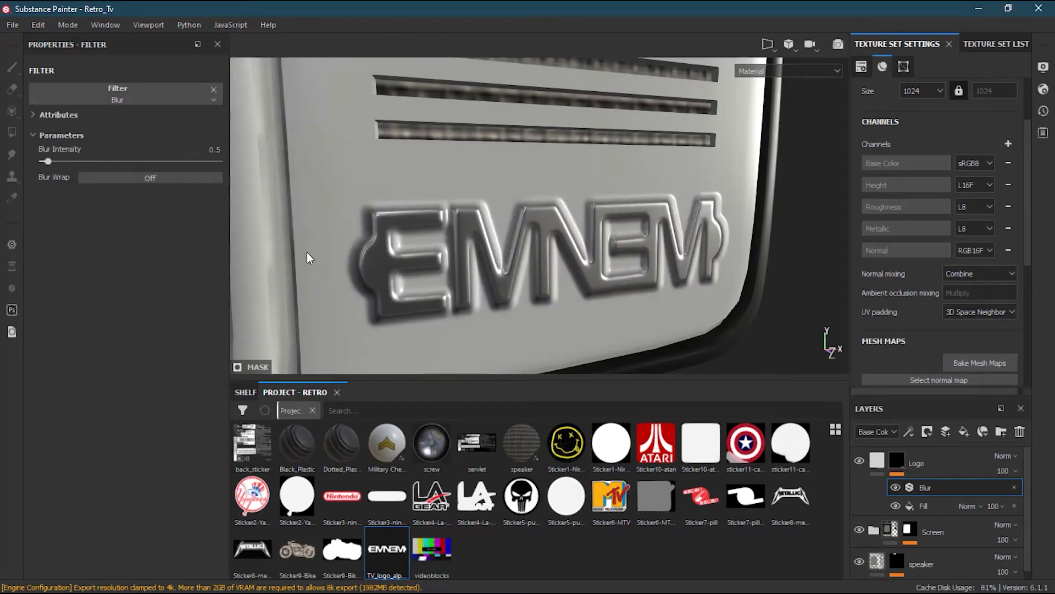
- Set the Blur Intensity of the Logo mask's Blur filter to 0.25
alt+drag(384, 237, 459, 244)
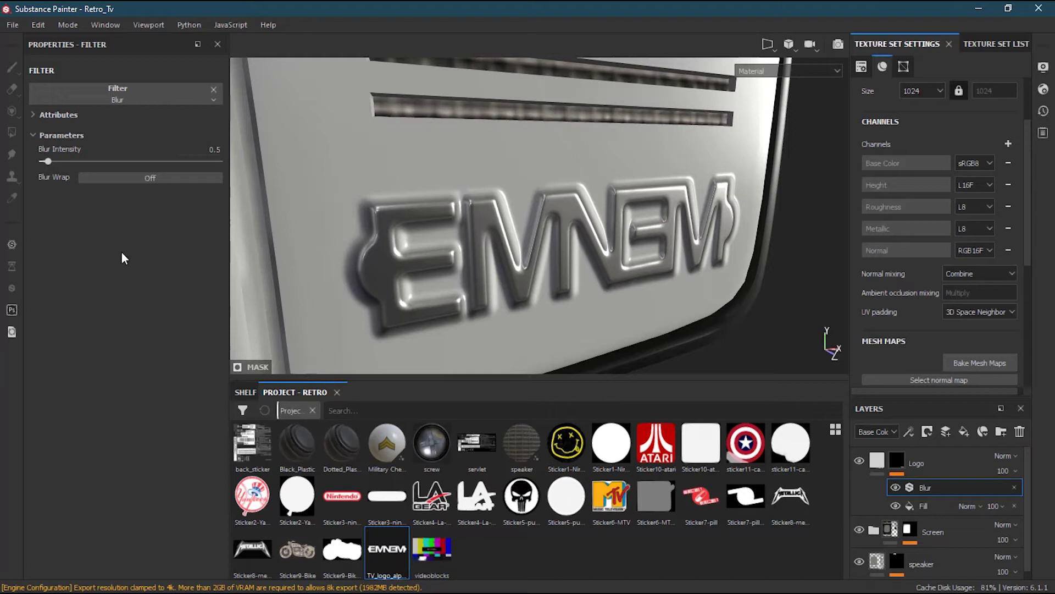
click(50, 162)
drag(51, 161, 45, 164)
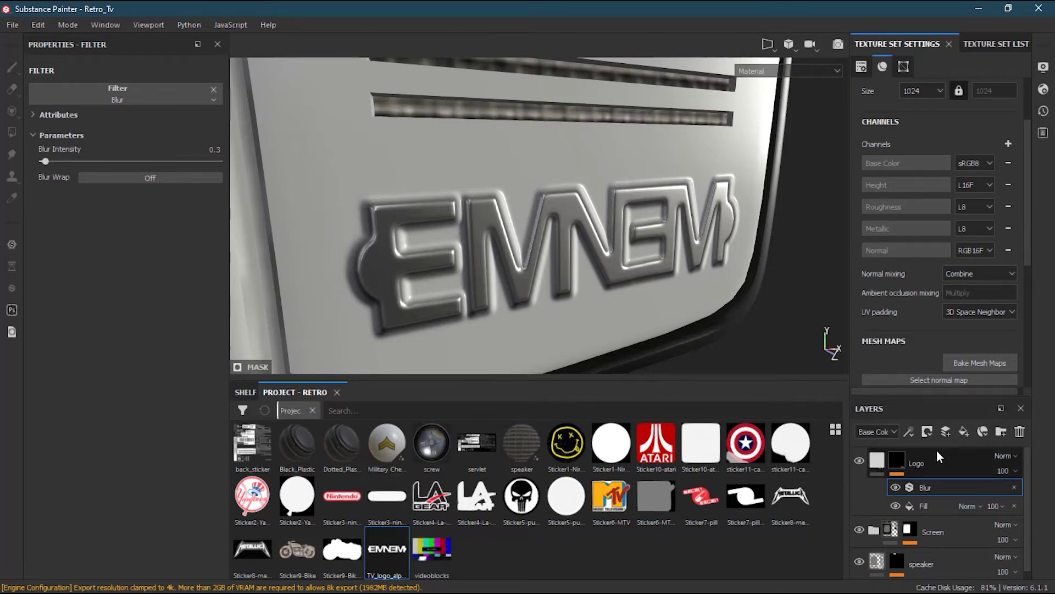
click(212, 149)
text(0.2)
key(Return)
text(5)
key(Return)
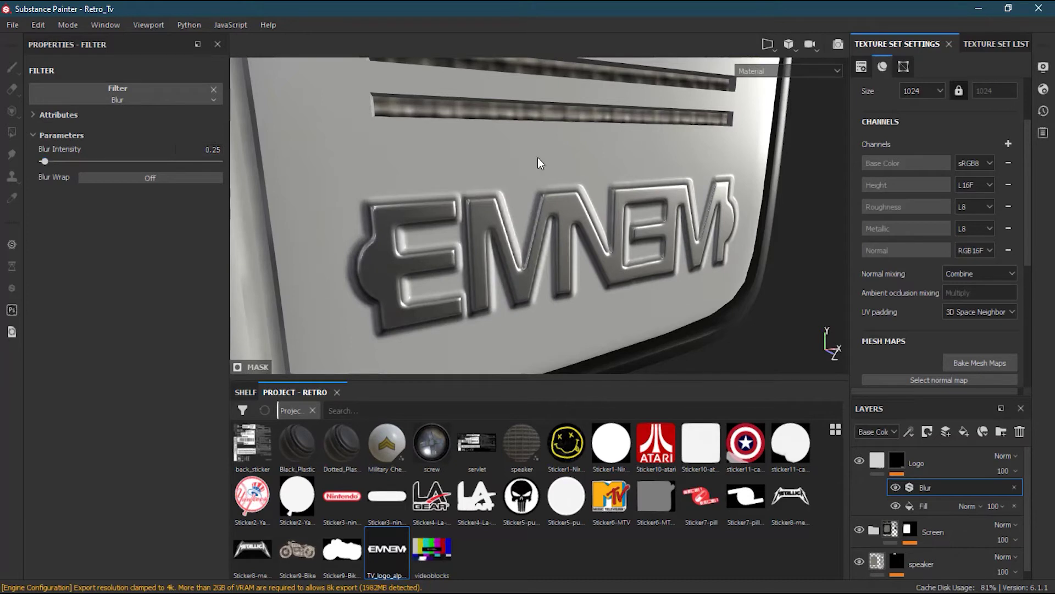
- Add a Levels effect above the Blur in the Logo mask, with input minimum about 0.522 and midtone about 0.86
click(909, 431)
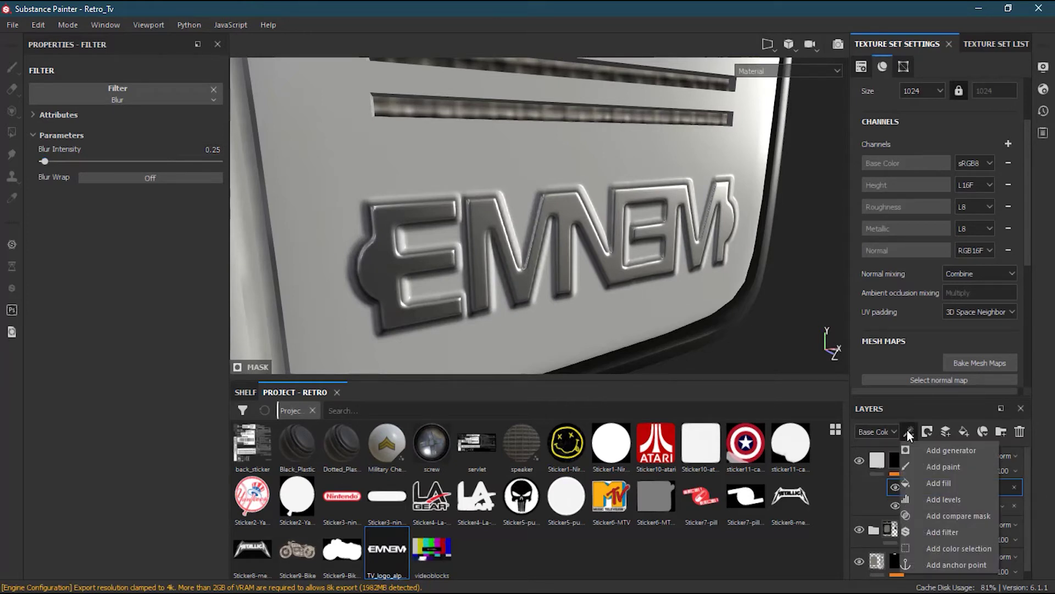
click(964, 499)
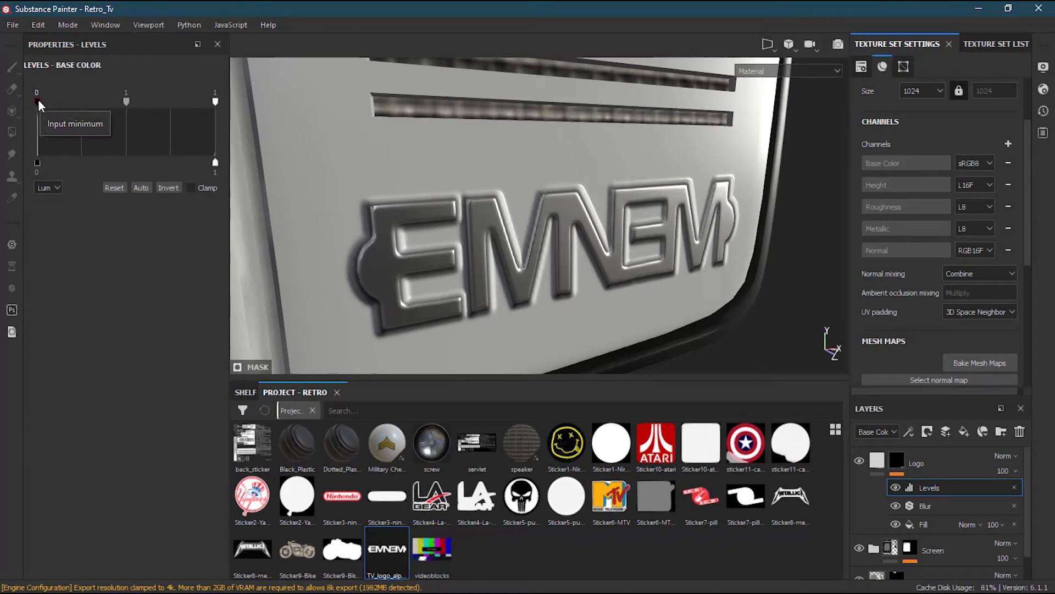
mouse_move(38, 99)
mouse_down()
mouse_move(179, 112)
mouse_move(131, 113)
mouse_up()
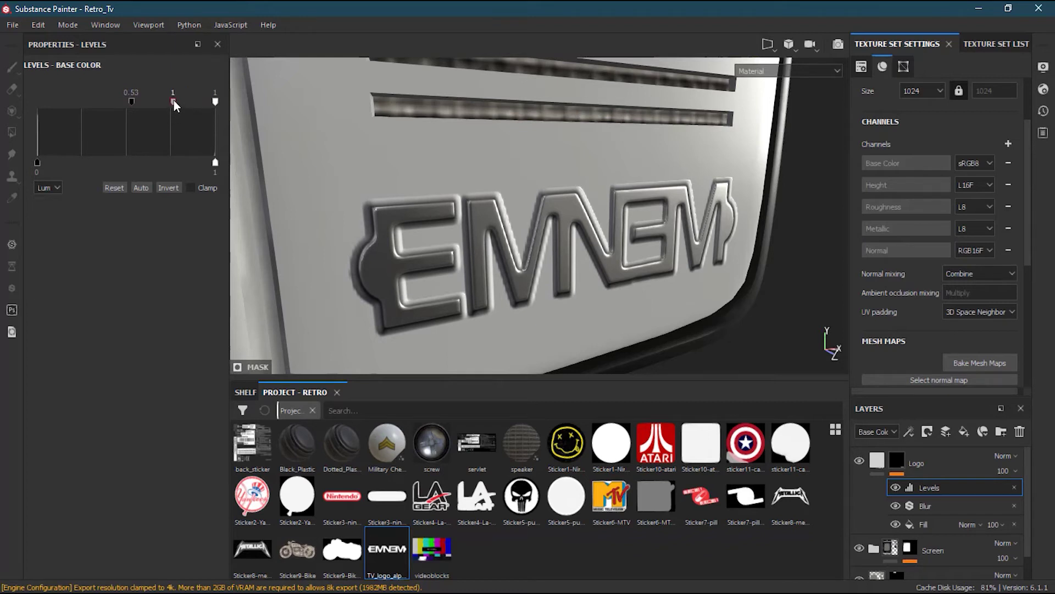
mouse_move(168, 102)
mouse_down()
mouse_move(156, 102)
mouse_move(167, 104)
mouse_up()
mouse_move(131, 100)
mouse_down()
mouse_move(111, 100)
mouse_move(130, 101)
mouse_up()
- Try a Blur Intensity of 0.36 on the Logo mask's Blur filter and undo the change
click(929, 505)
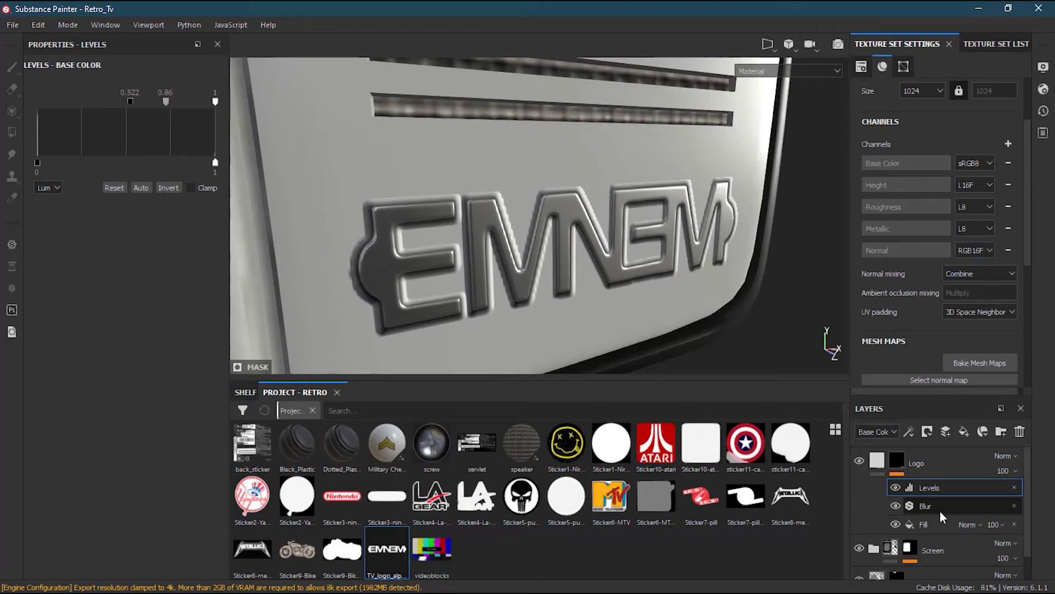
drag(45, 161, 45, 162)
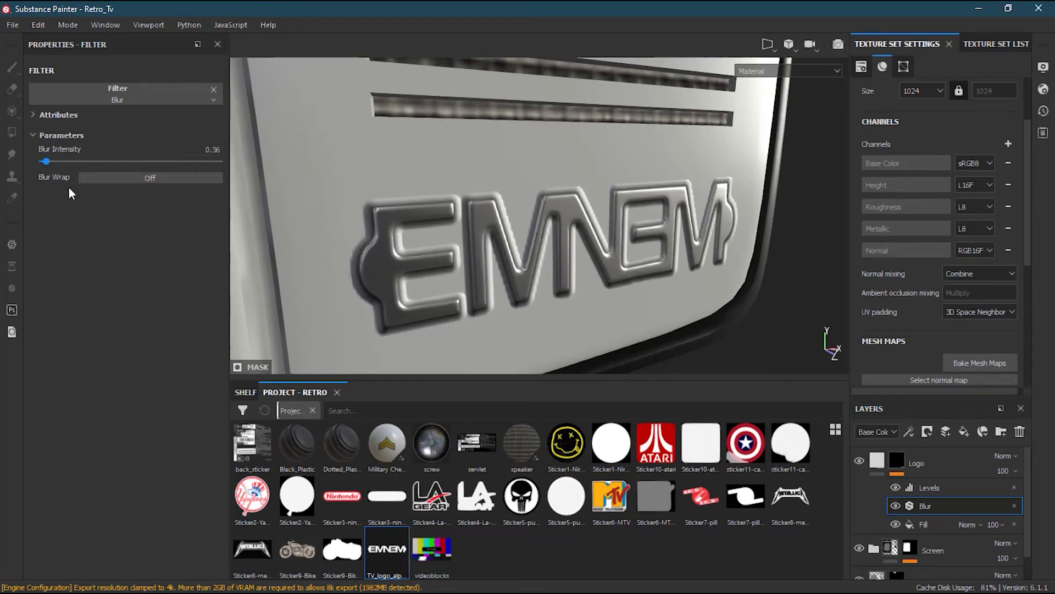
key(ctrl+z)
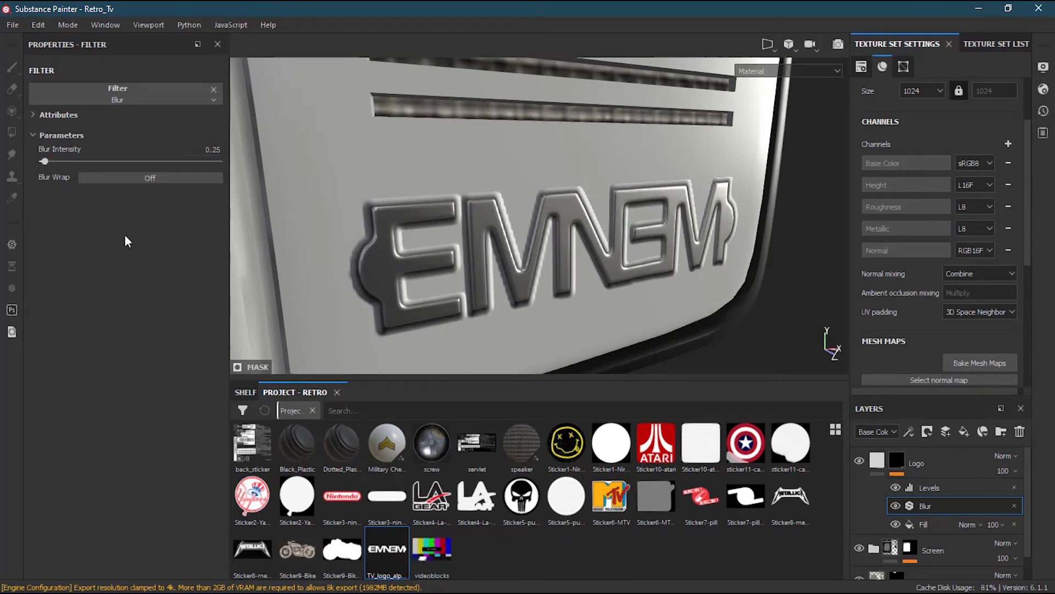
- Adjust the Logo mask's Levels to an input minimum of about 0.204 and a midtone of about 0.917
click(936, 487)
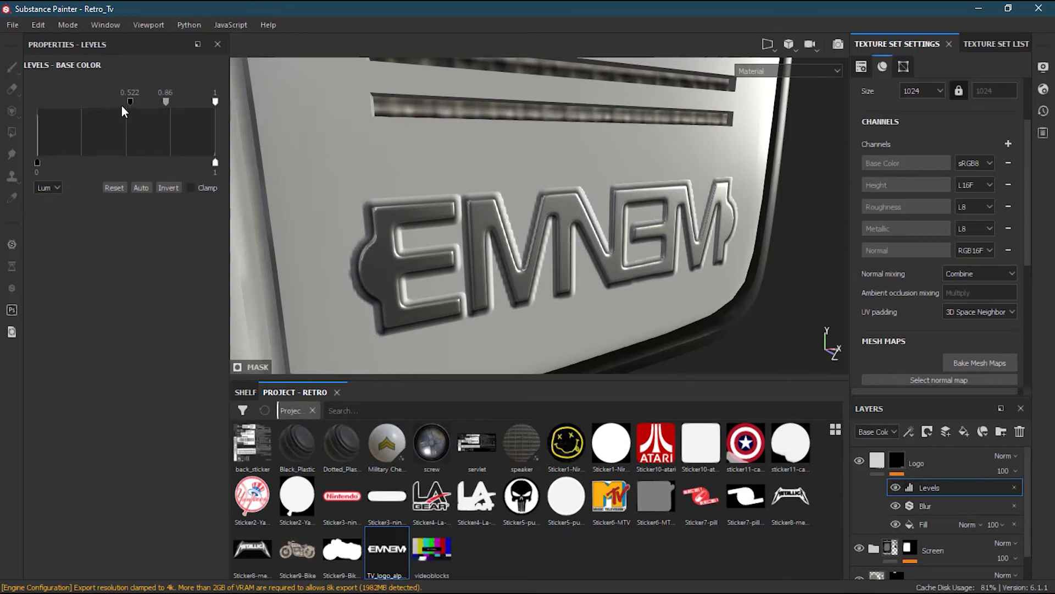
drag(132, 100, 73, 100)
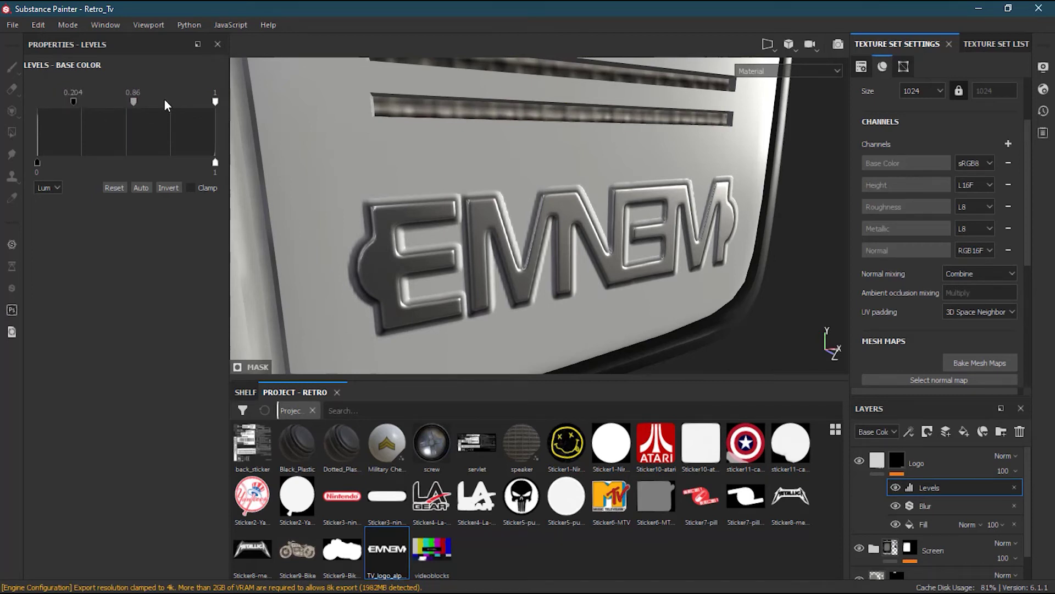
mouse_move(135, 101)
mouse_down()
mouse_move(160, 101)
mouse_move(104, 100)
mouse_move(158, 101)
mouse_move(127, 99)
mouse_move(138, 100)
mouse_up()
alt+drag(671, 248, 604, 206)
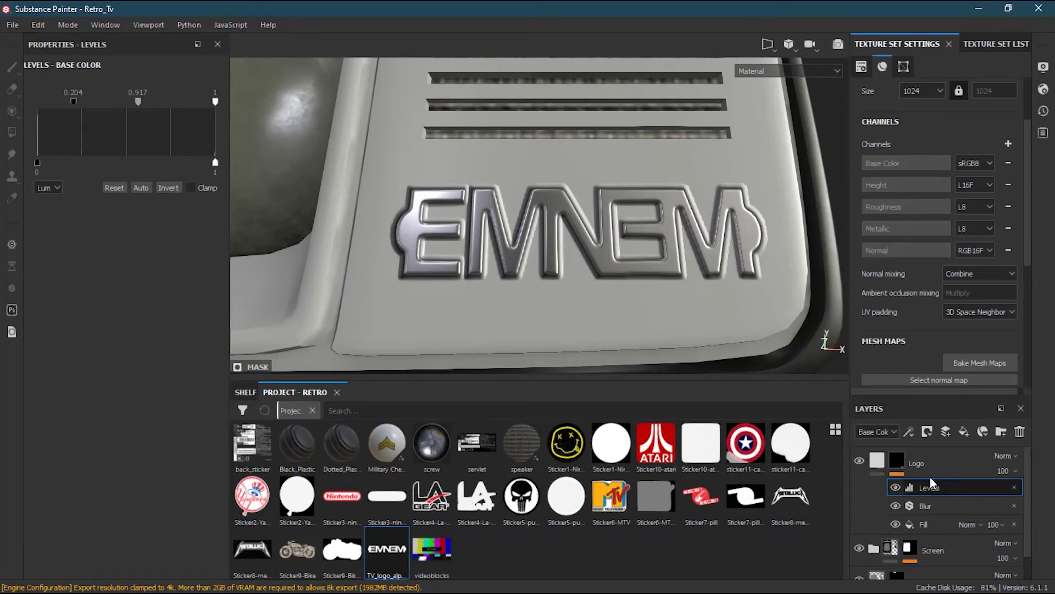
- Add an anchor point on top of the effects in the Logo layer's mask
click(910, 430)
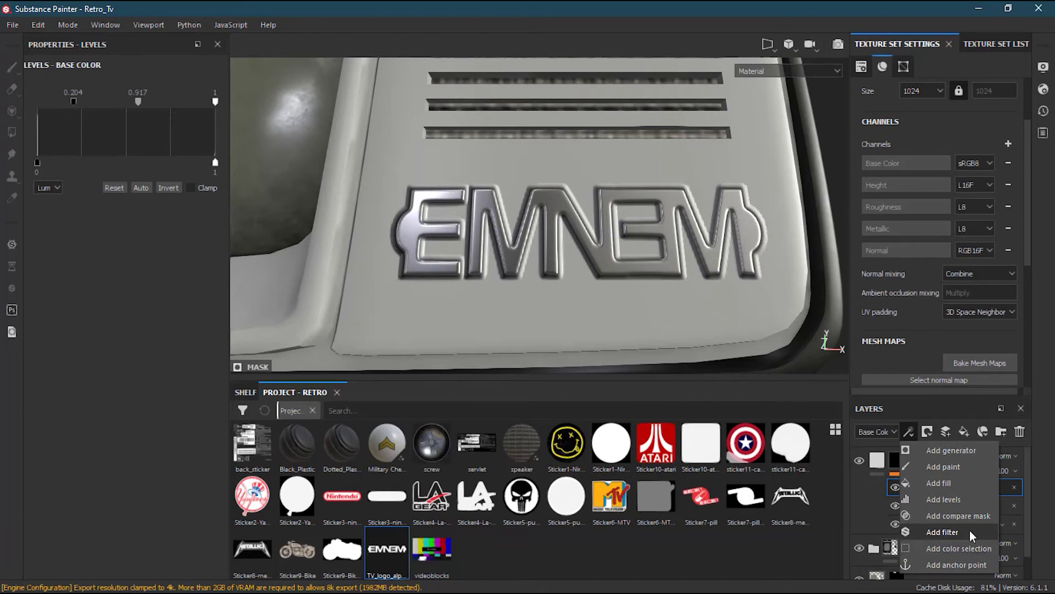
click(958, 559)
click(961, 488)
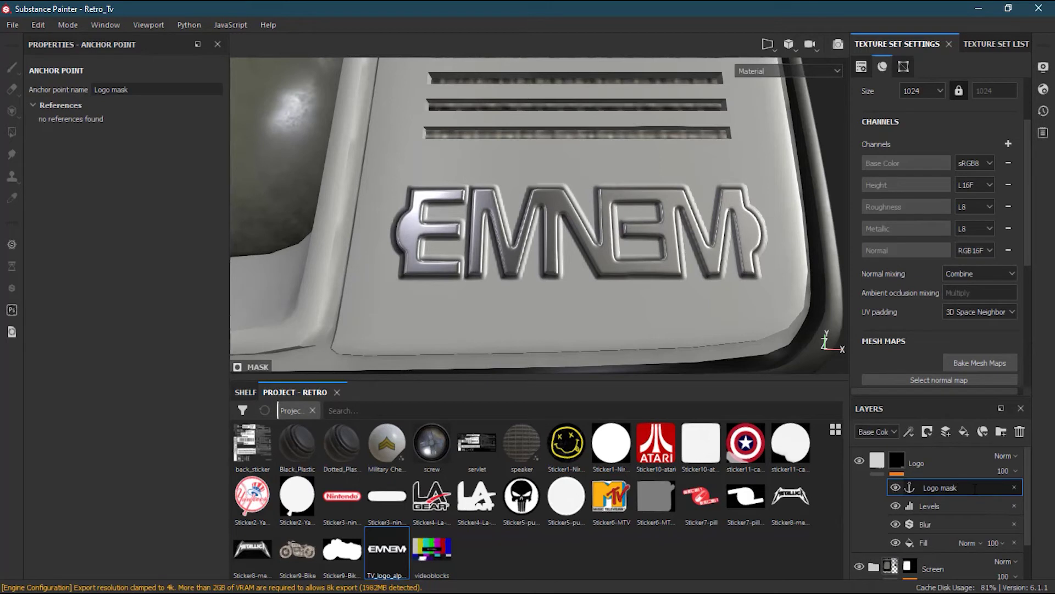
click(915, 488)
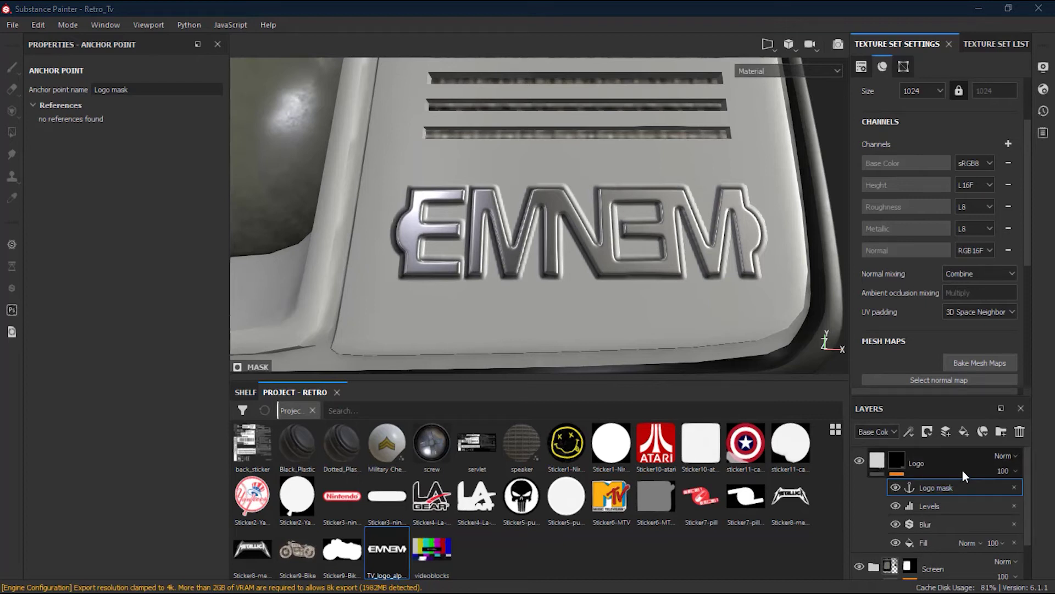
- Create a new fill layer above the Logo layer and name it Logo Enhance
click(964, 431)
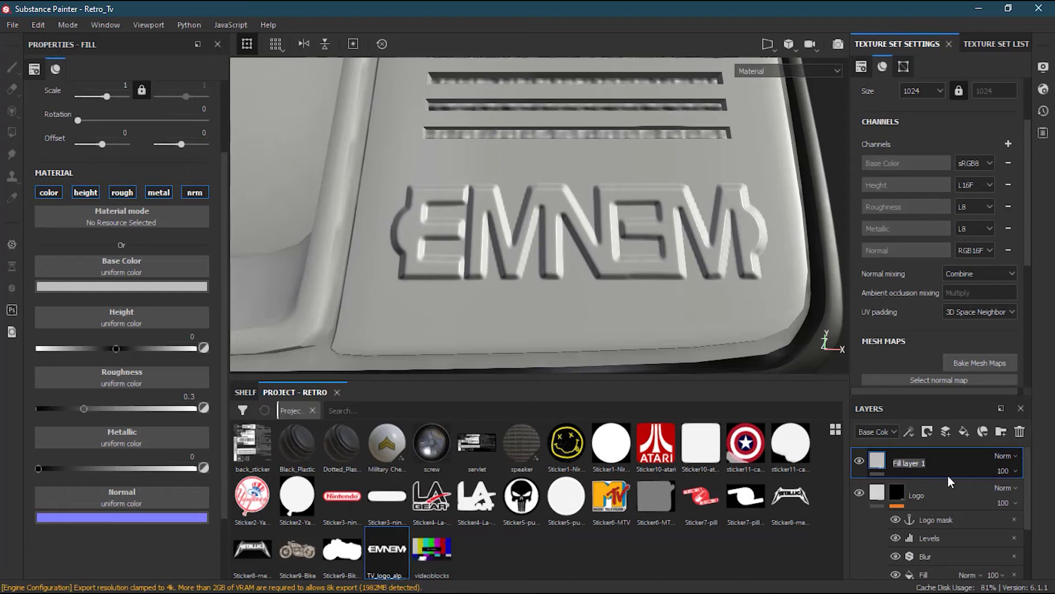
text(Logo Enhance)
key(Return)
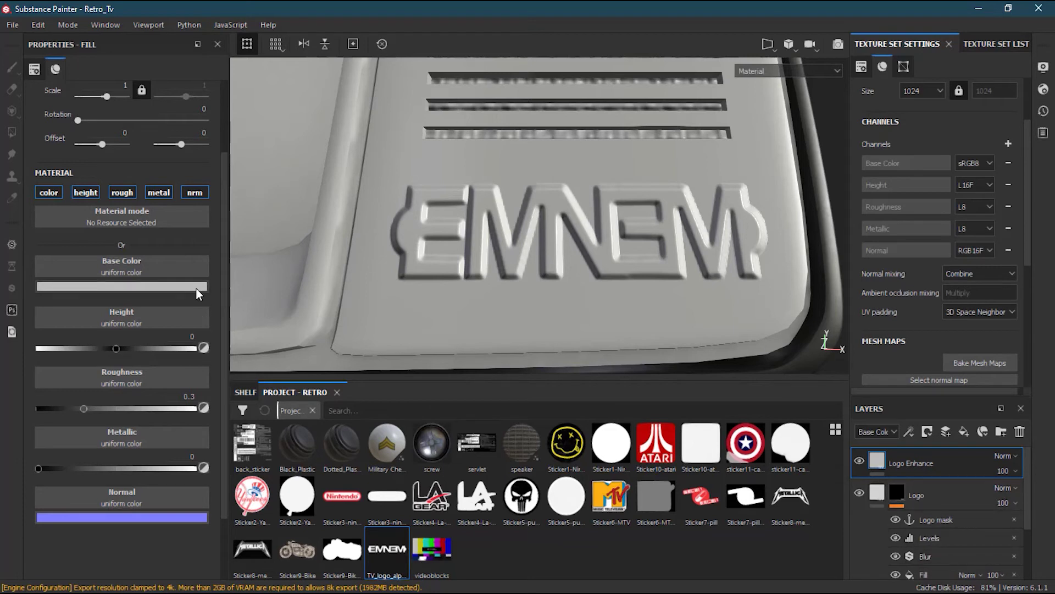
- Restrict the Logo Enhance layer to the height channel only and set its Height to 1
click(85, 193)
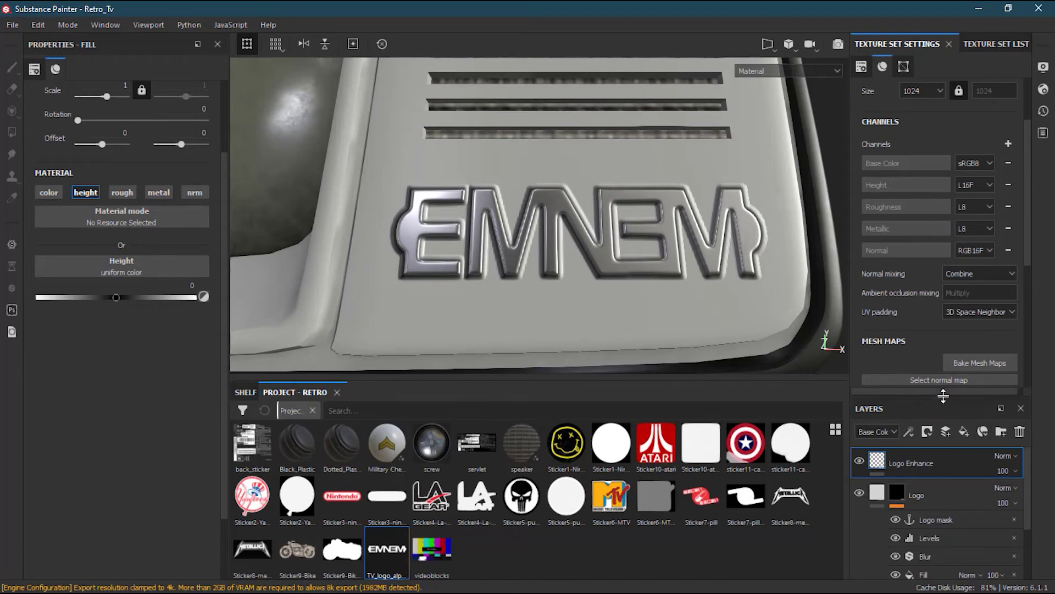
drag(945, 400, 944, 356)
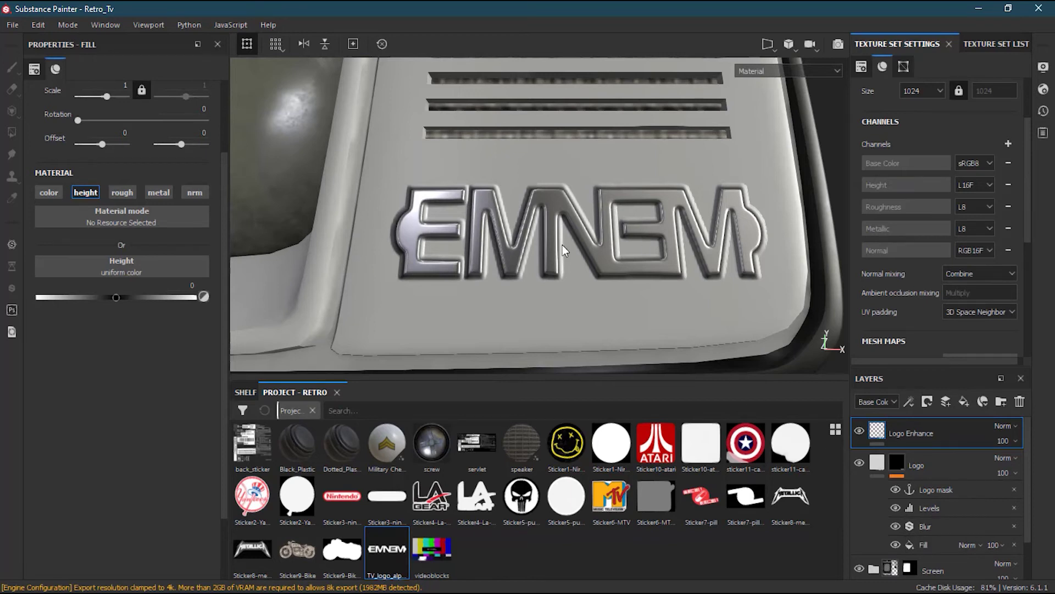
mouse_move(601, 279)
alt+mouse_down()
mouse_move(577, 287)
mouse_move(586, 314)
mouse_move(594, 290)
alt+mouse_up()
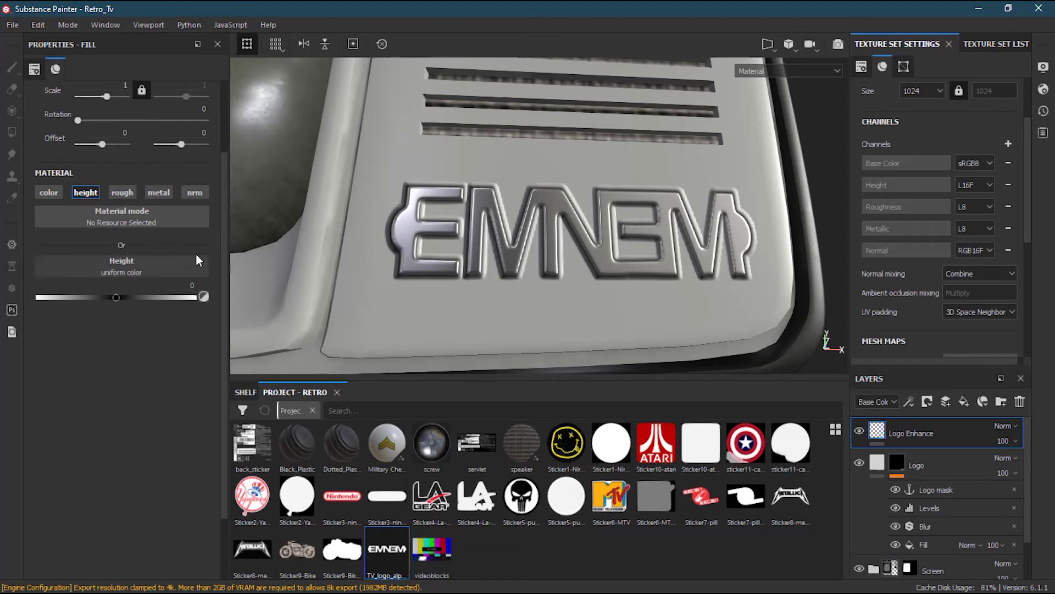
click(116, 297)
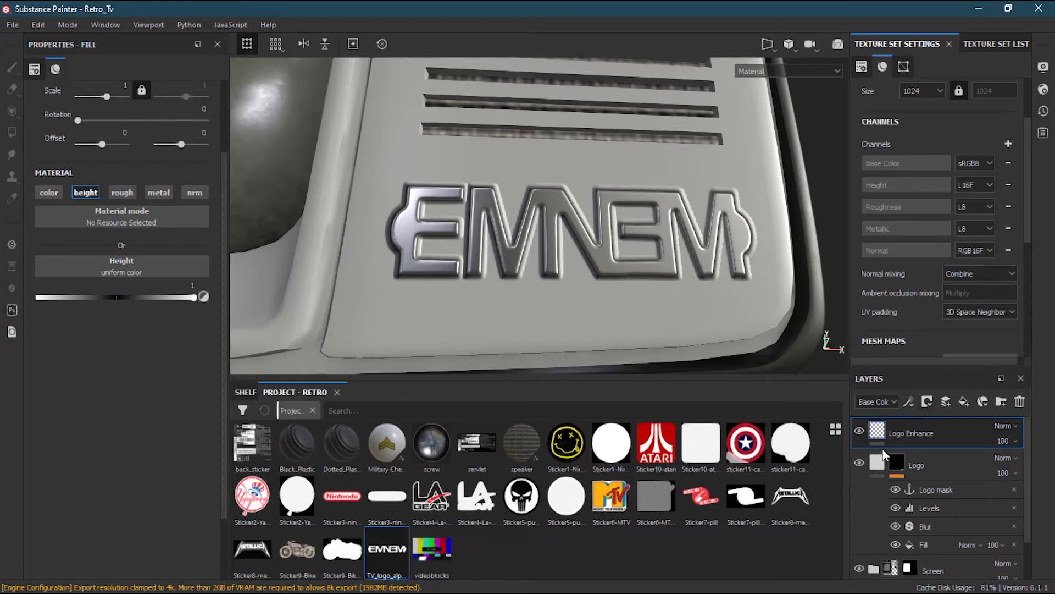
- Add a black mask to the Logo Enhance layer and give that mask a fill effect
click(927, 402)
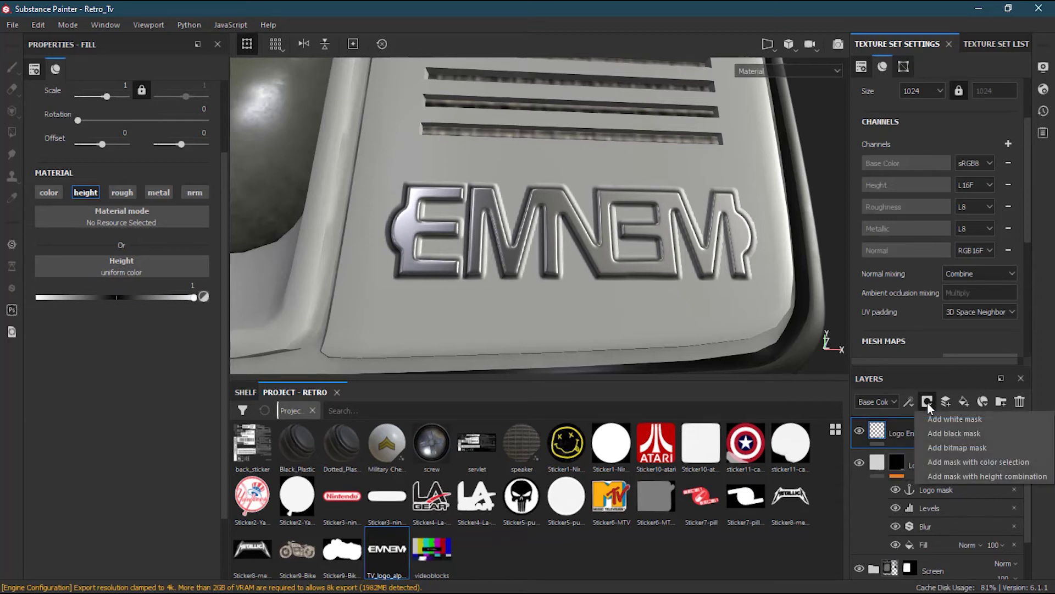
click(960, 432)
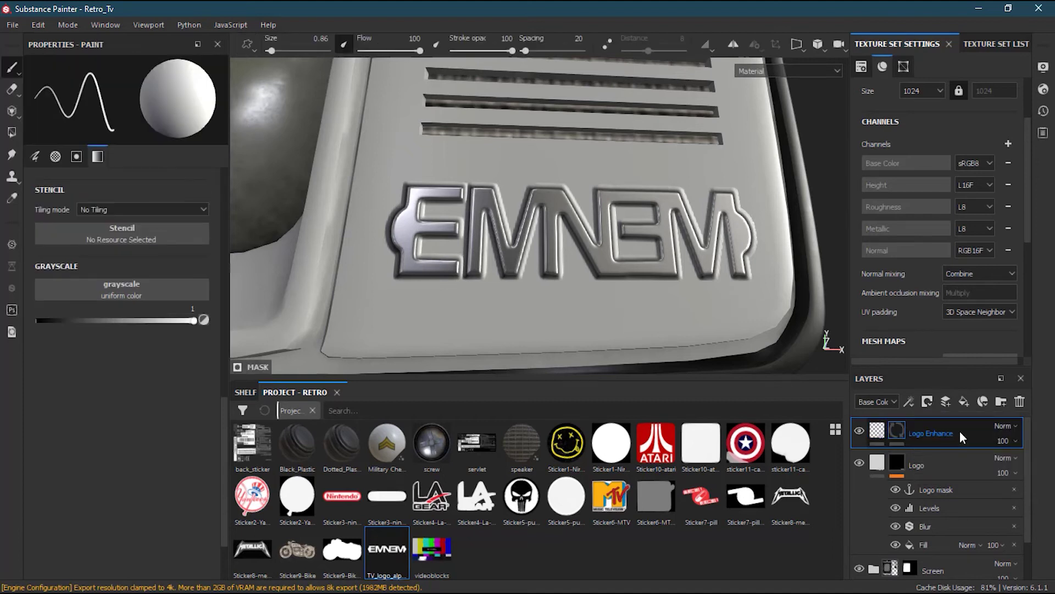
right_click(901, 434)
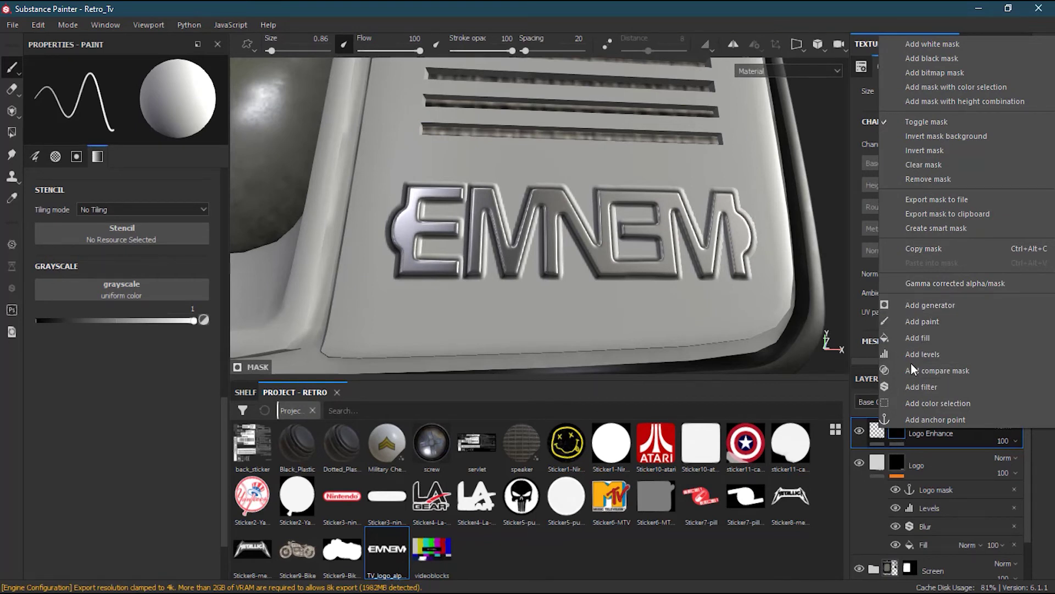
click(899, 432)
click(910, 400)
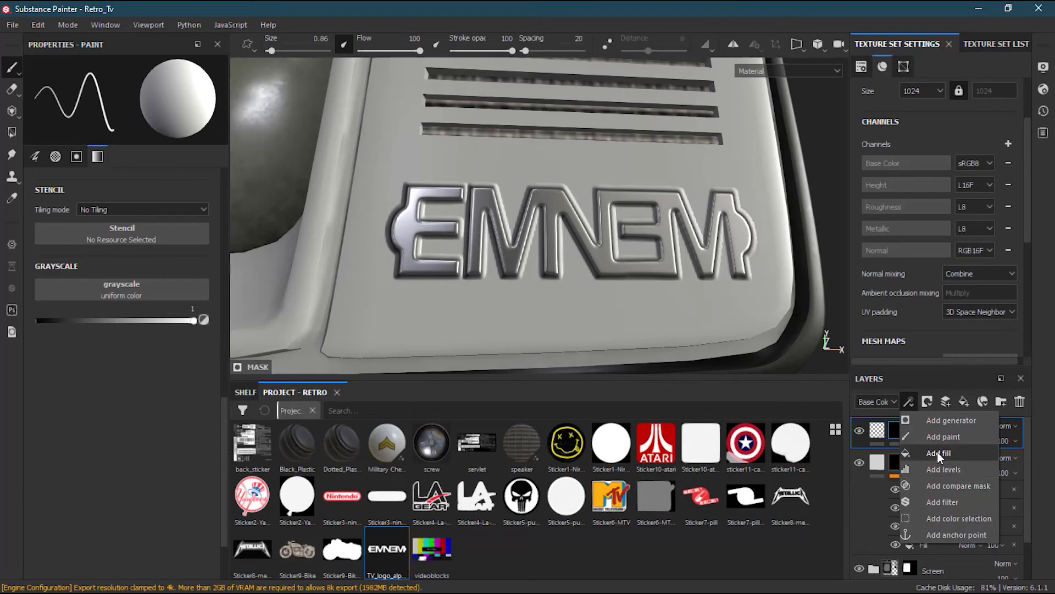
right_click(893, 434)
click(900, 437)
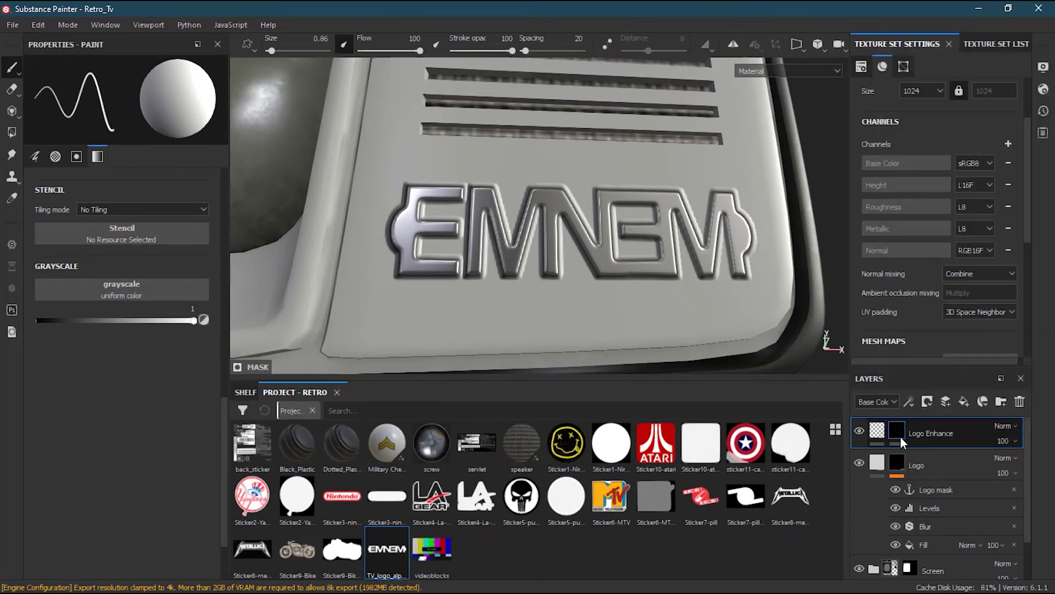
click(911, 398)
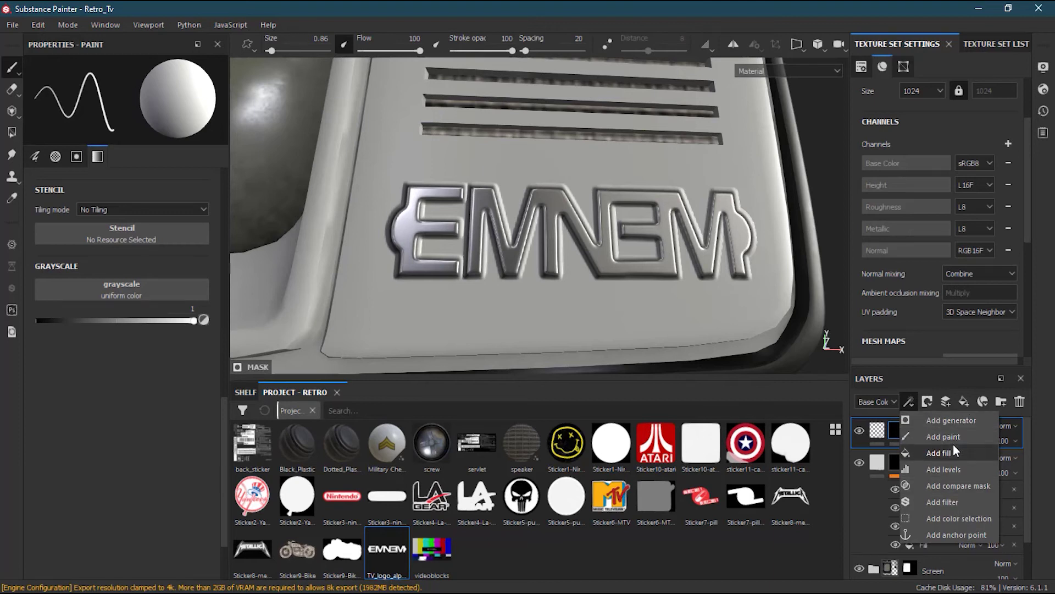
click(953, 452)
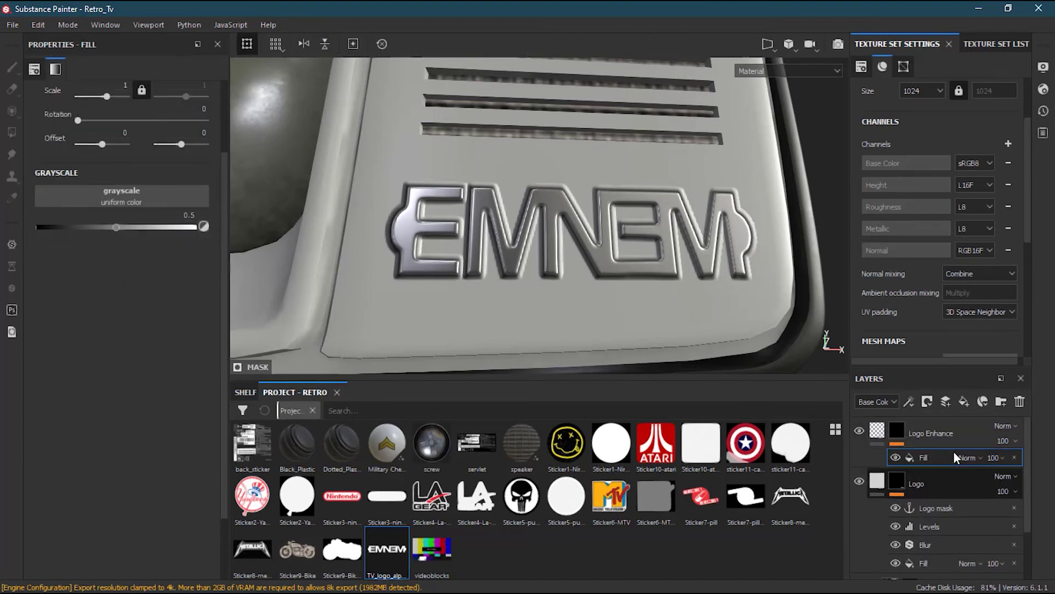
mouse_move(1026, 467)
mouse_down()
mouse_move(1028, 490)
mouse_move(1028, 480)
mouse_up()
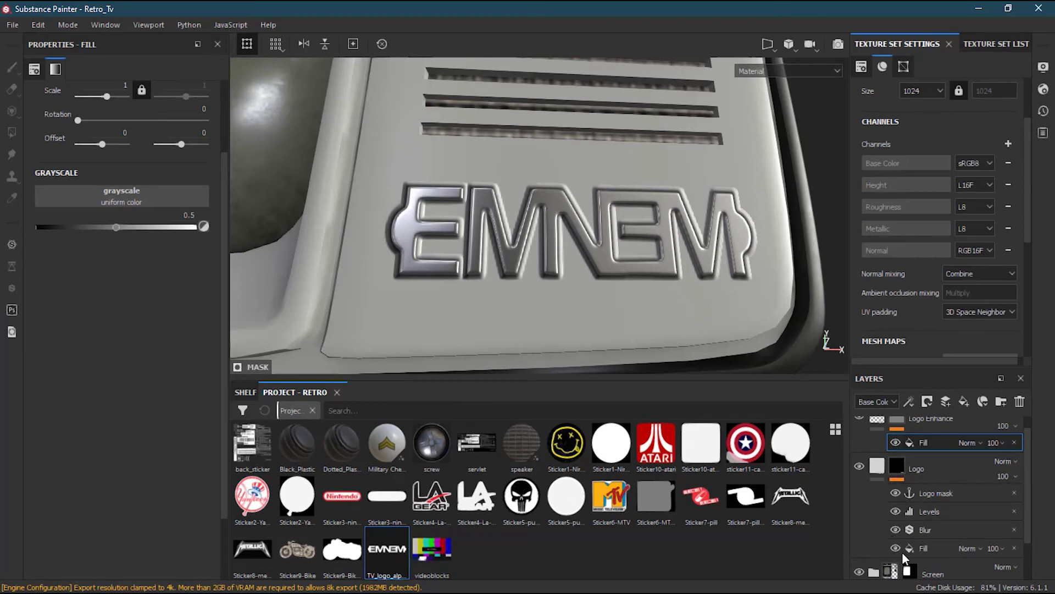
- Use the Logo mask anchor point as the grayscale source of the fill in the Logo Enhance layer's mask
scroll(1025, 492, up, 1)
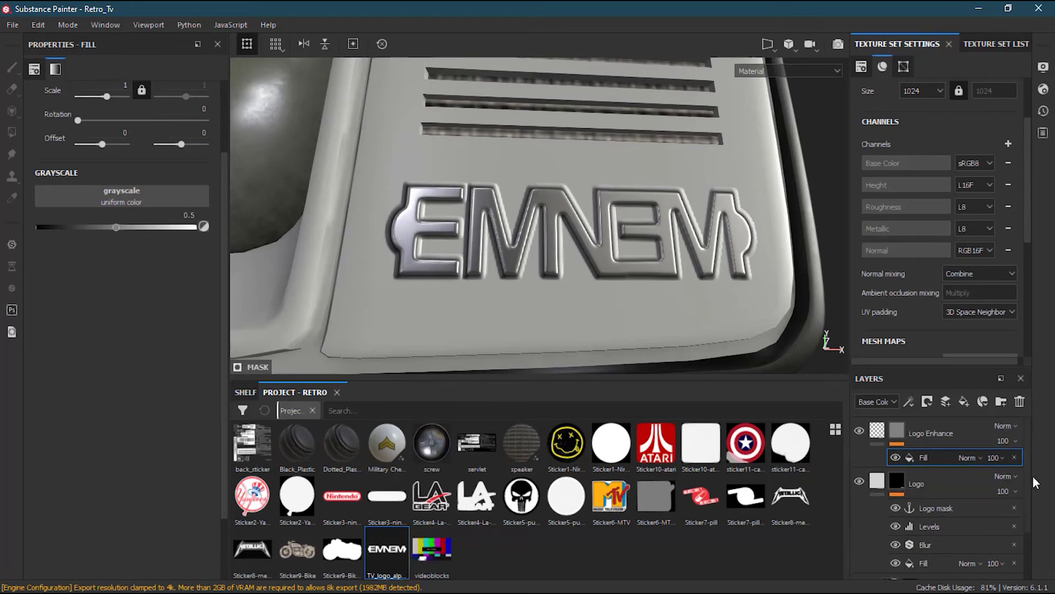
scroll(1029, 495, down, 1)
scroll(1028, 483, up, 1)
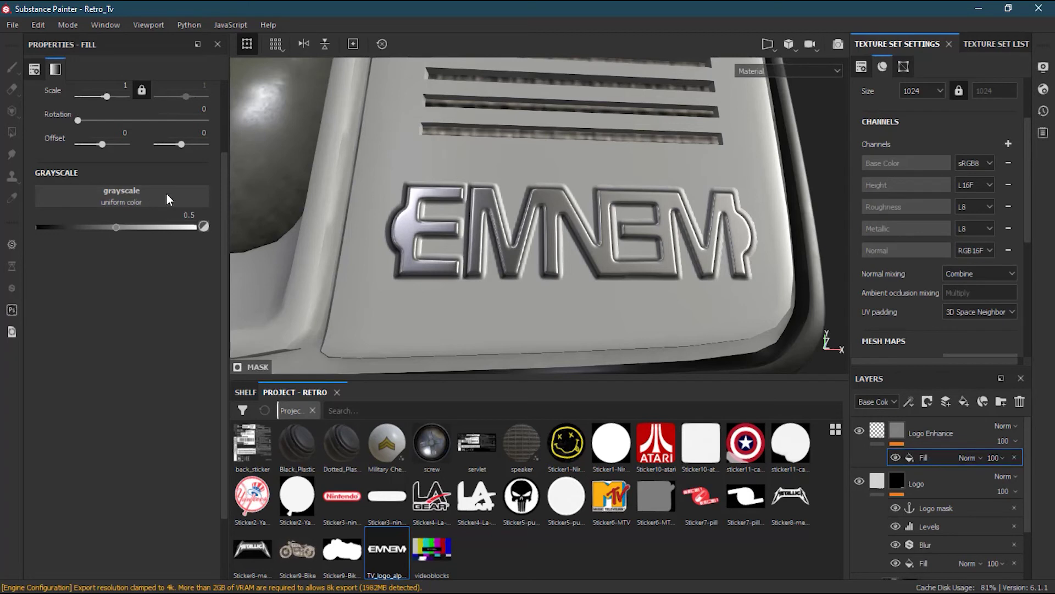
click(130, 203)
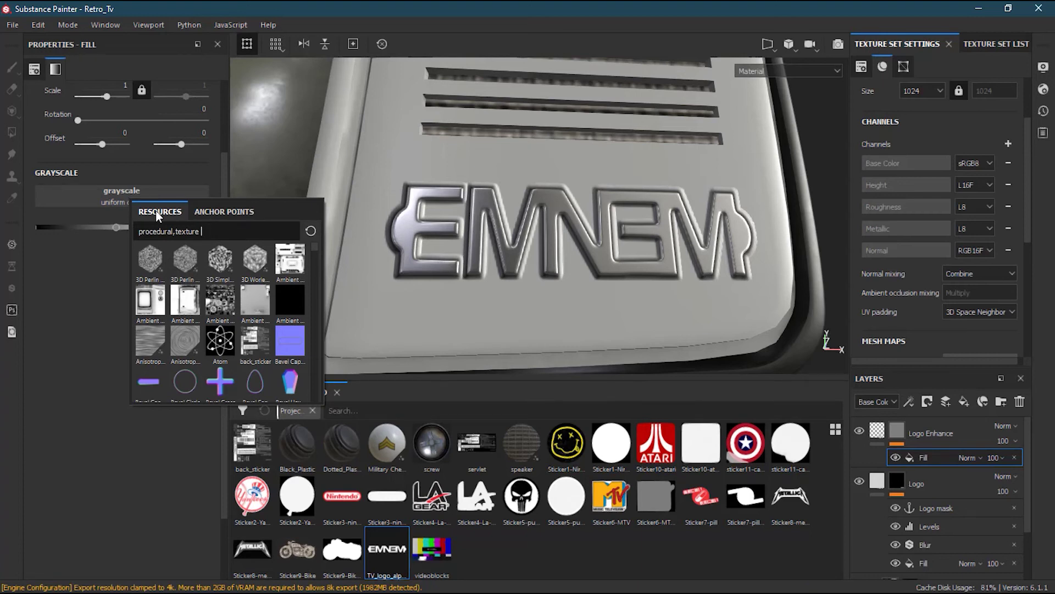
click(210, 214)
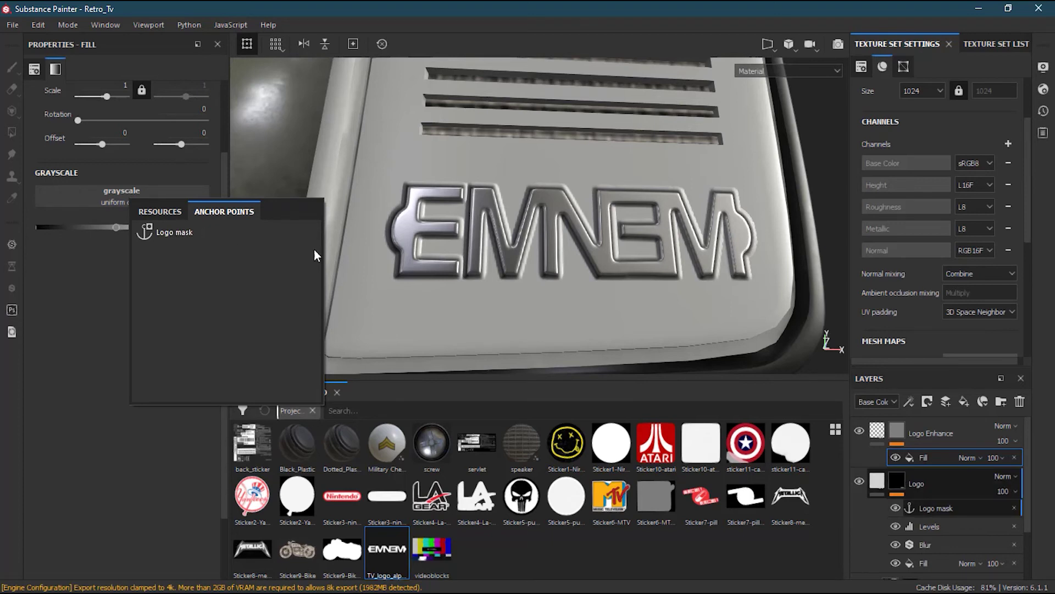
click(183, 233)
alt+drag(480, 265, 522, 274)
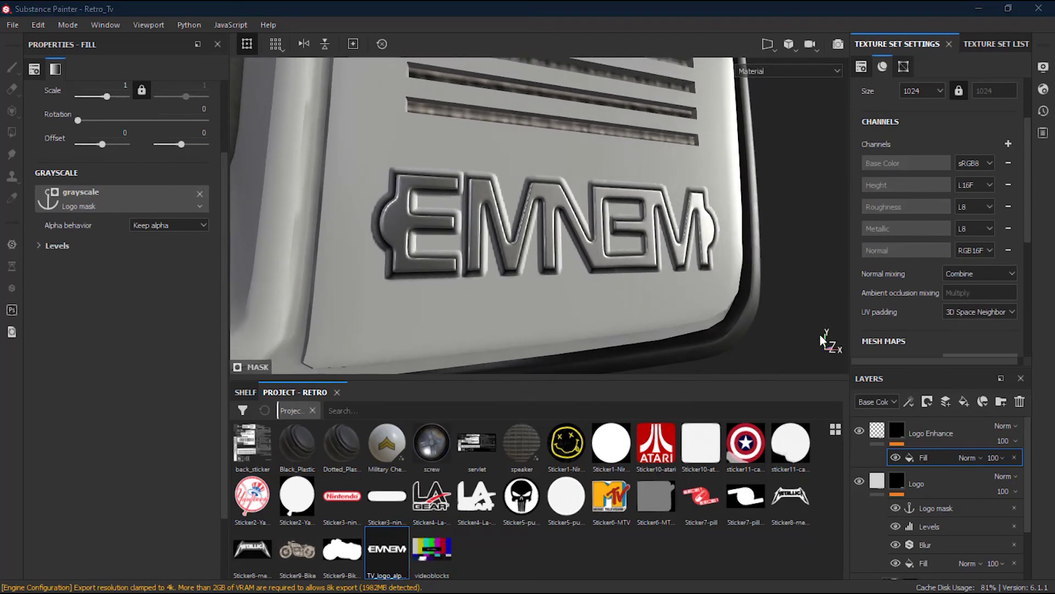
- Add a filter effect above the fill in the Logo Enhance mask and choose the Blur filter for it
drag(1029, 490, 1031, 504)
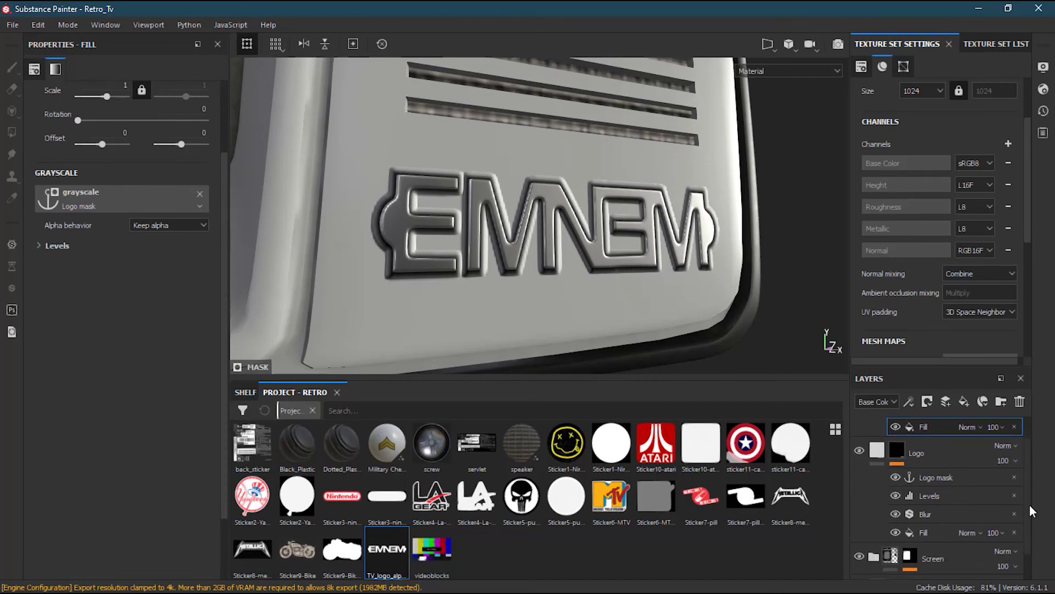
scroll(1030, 513, up, 1)
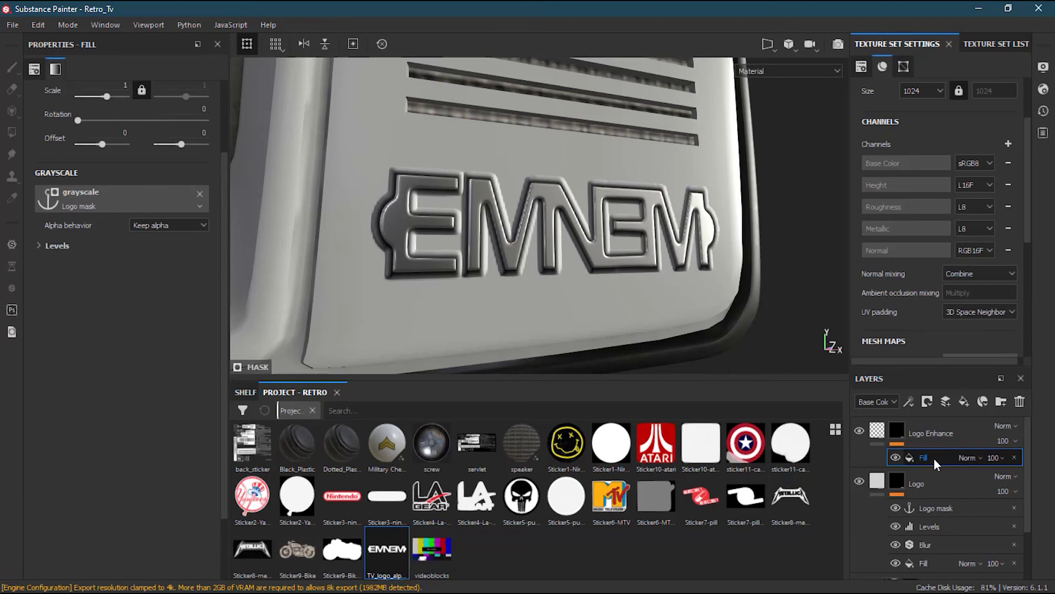
click(910, 401)
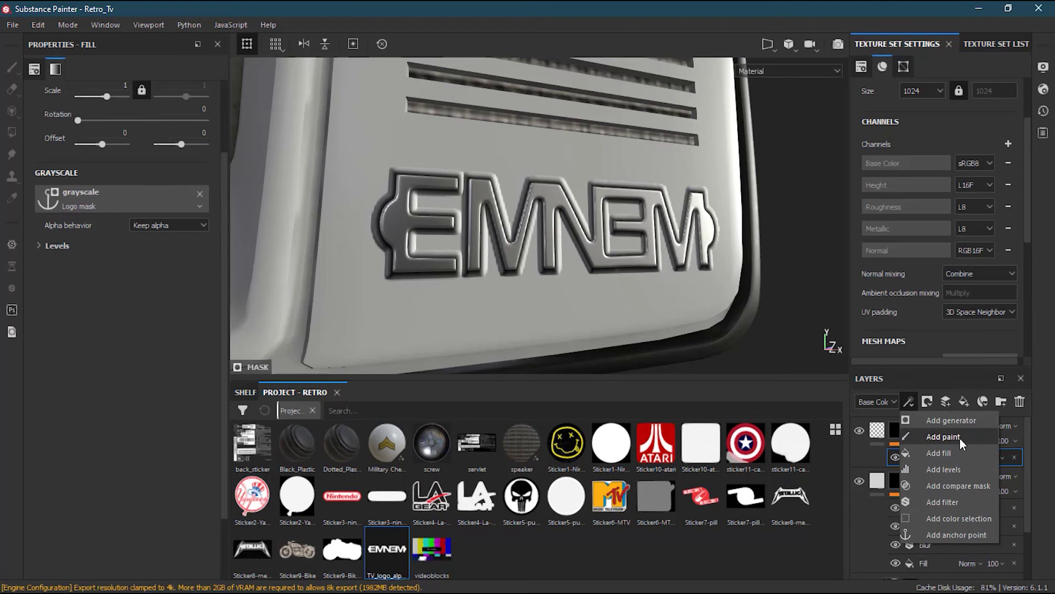
click(962, 502)
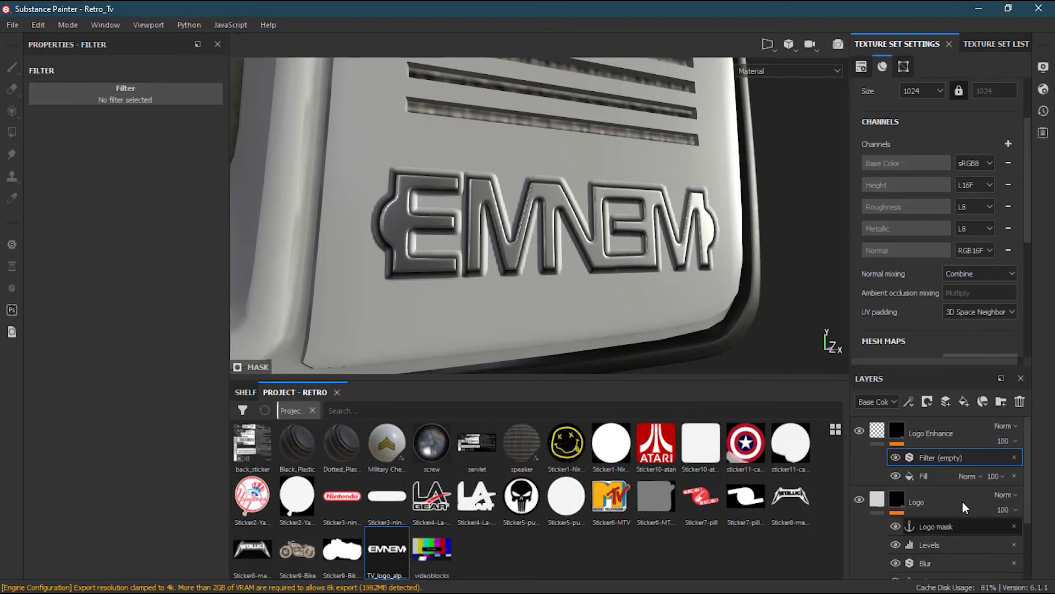
click(121, 96)
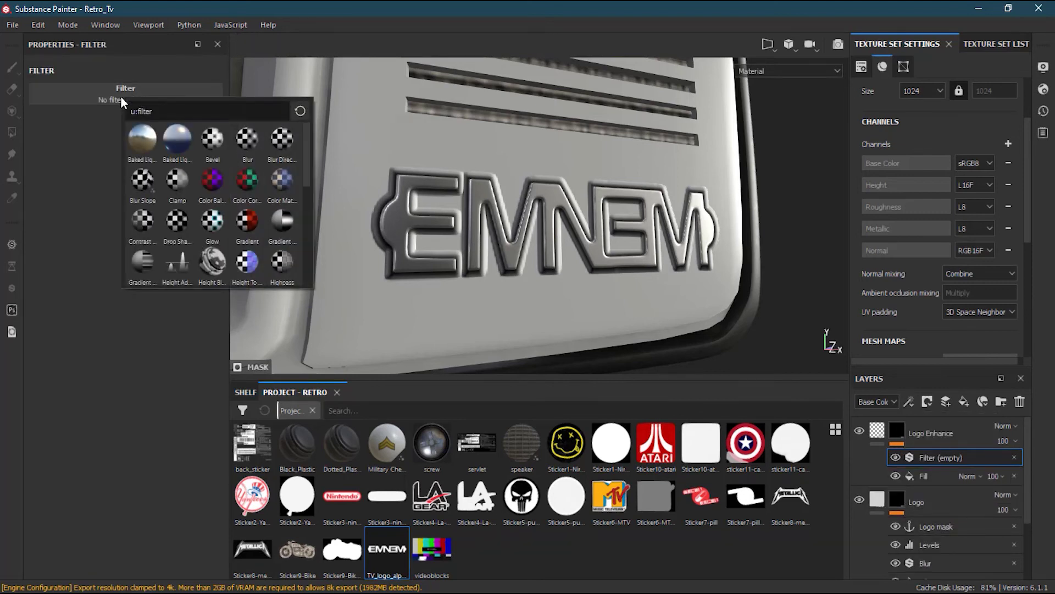
click(247, 140)
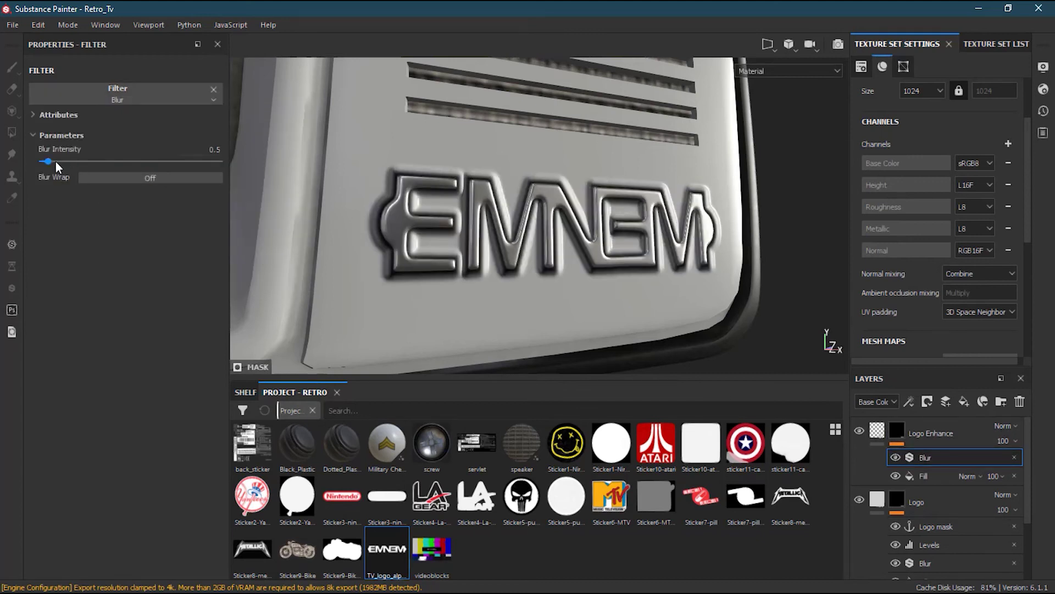
- Set the Blur Intensity of the Logo Enhance mask's blur filter to 4
drag(49, 160, 80, 162)
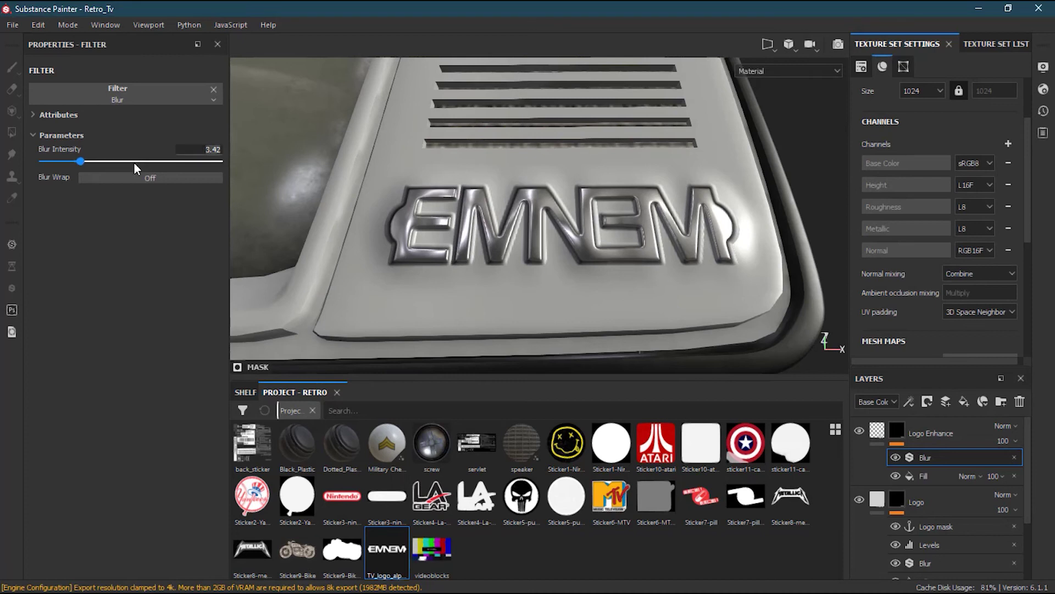
key(BackSpace)
key(BackSpace)
key(BackSpace)
key(BackSpace)
text(4)
key(Return)
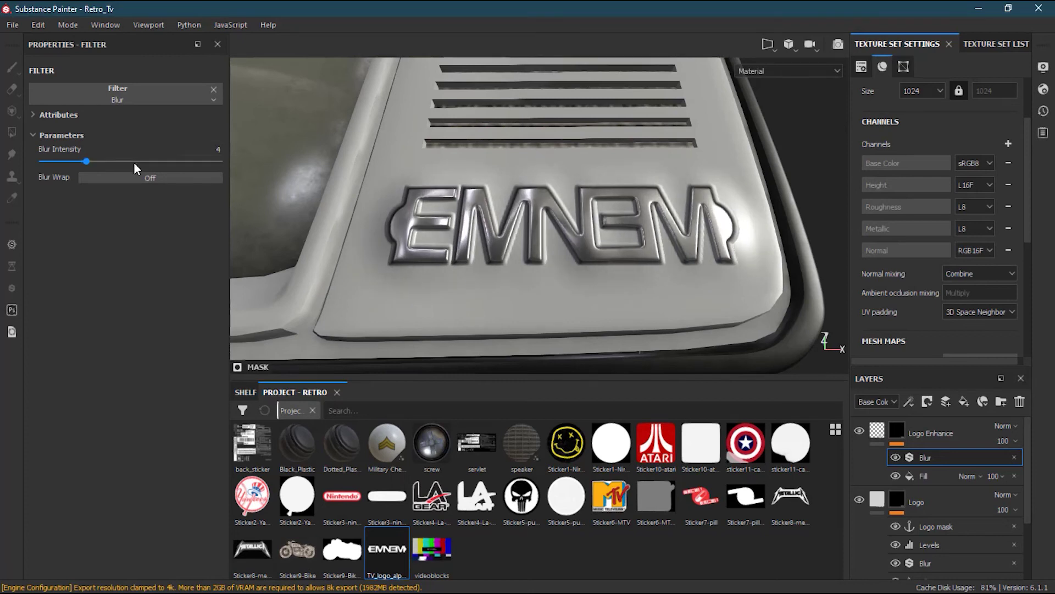
scroll(407, 214, down, 3)
scroll(406, 215, up, 3)
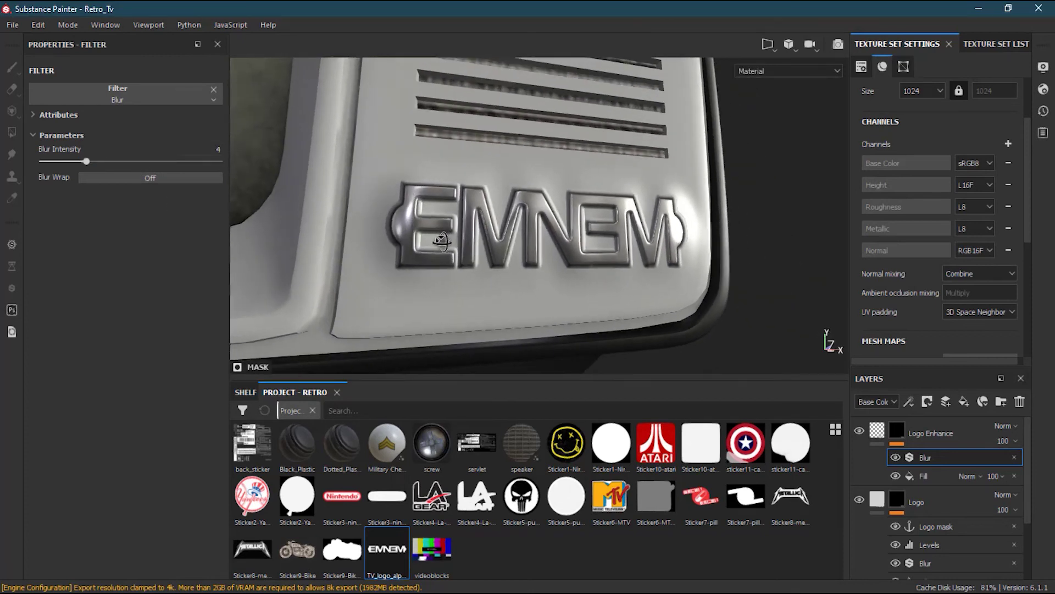
alt+drag(407, 214, 717, 180)
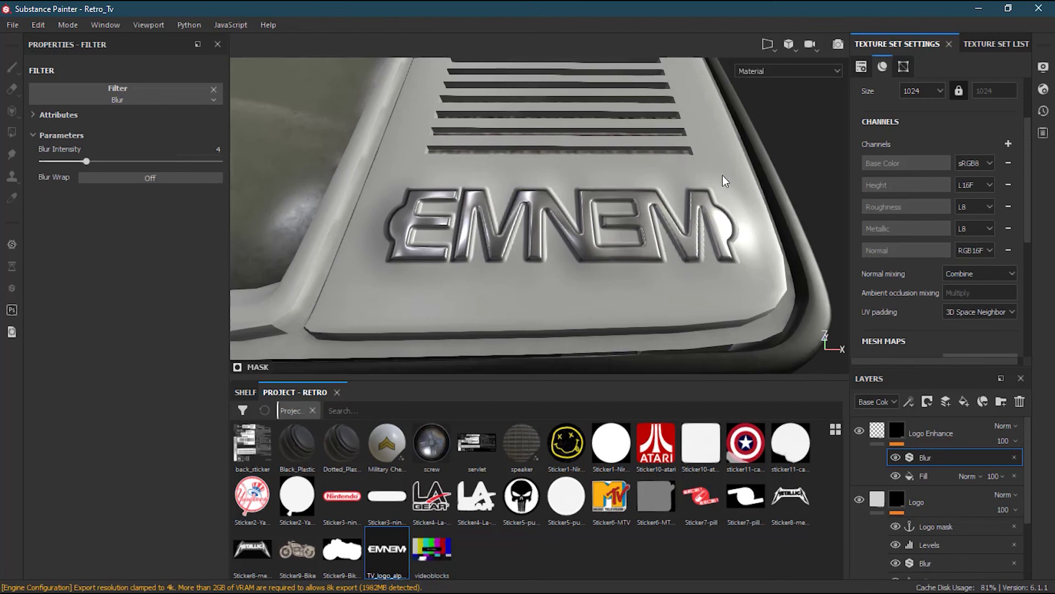
- Add a Levels effect above the blur in the Logo Enhance mask, with the black input at about 0.252 and the midtone at 1.961
click(909, 402)
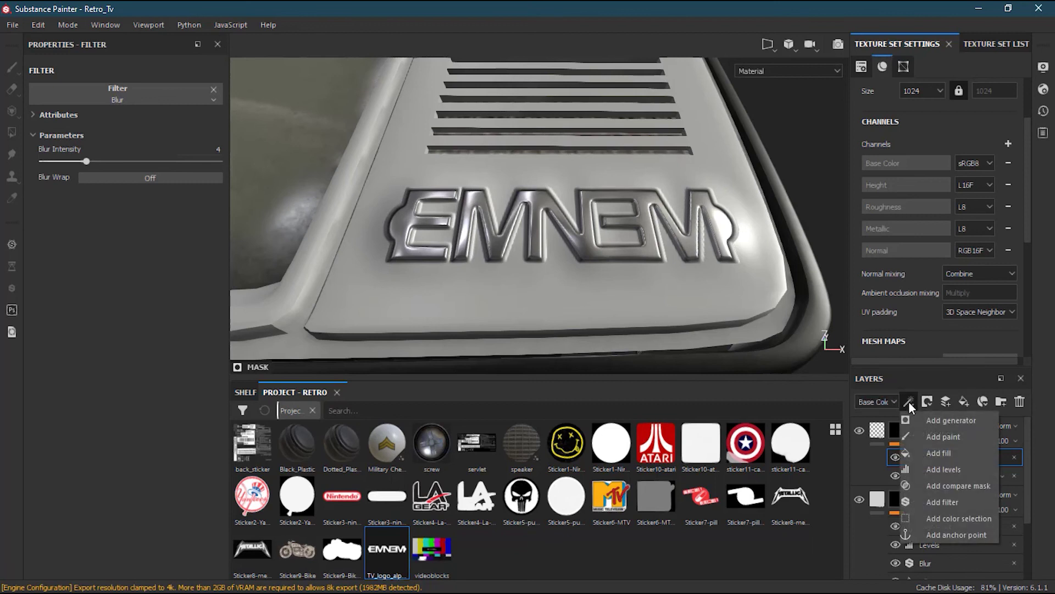
click(969, 470)
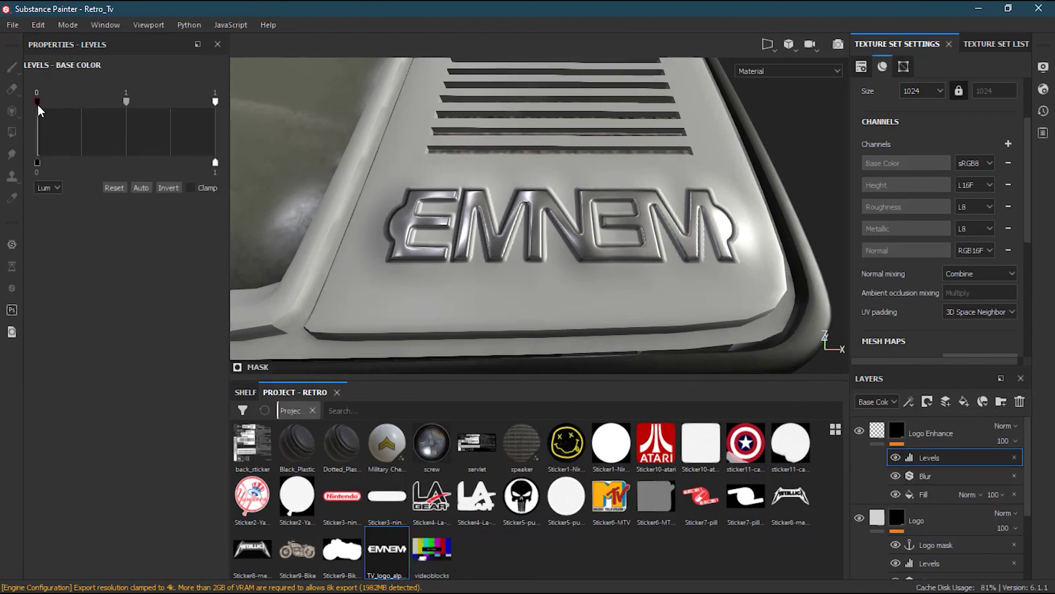
mouse_move(37, 104)
mouse_down()
mouse_move(127, 105)
mouse_move(82, 102)
mouse_up()
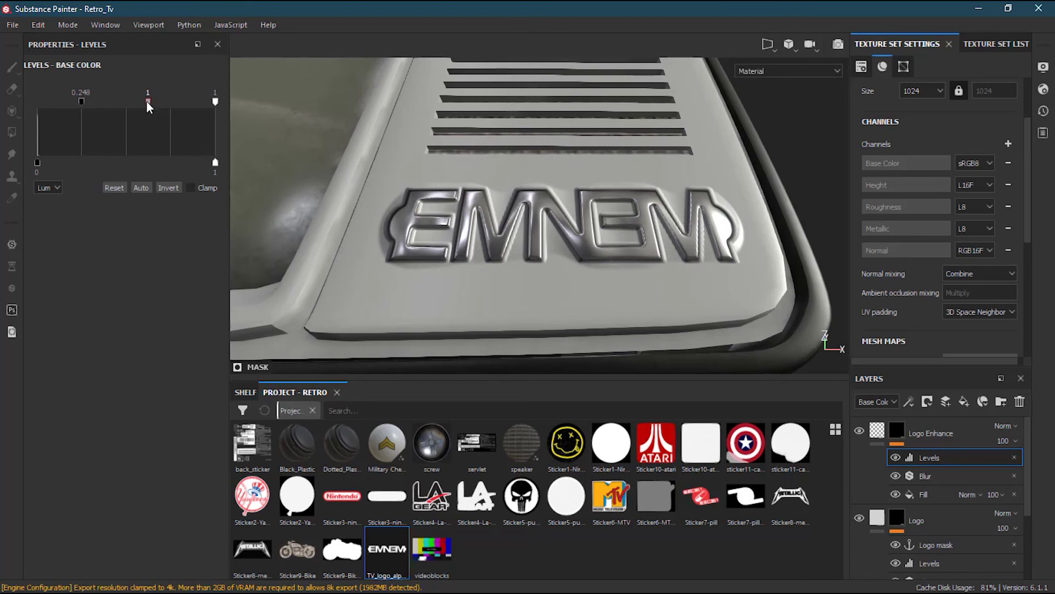
mouse_move(215, 102)
mouse_down()
mouse_move(149, 103)
mouse_move(224, 102)
mouse_up()
mouse_move(148, 103)
mouse_down()
mouse_move(132, 103)
mouse_move(230, 107)
mouse_up()
mouse_move(82, 104)
mouse_down()
mouse_move(39, 105)
mouse_move(97, 107)
mouse_move(38, 105)
mouse_move(84, 104)
mouse_up()
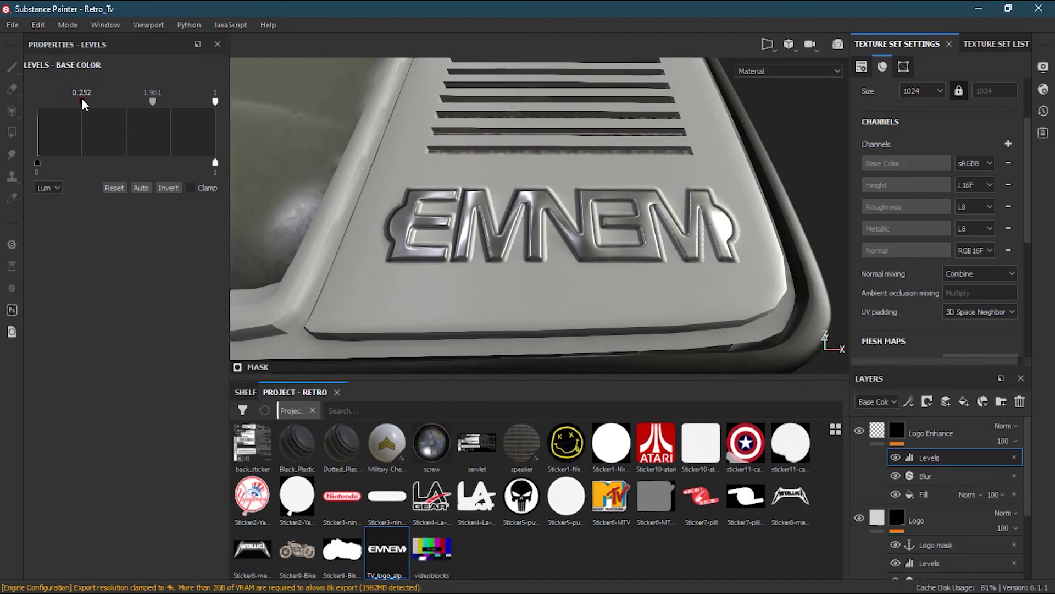
- Examine the embossed logo's relief and shading up close, from several angles and on the whole TV
alt+drag(585, 288, 547, 251)
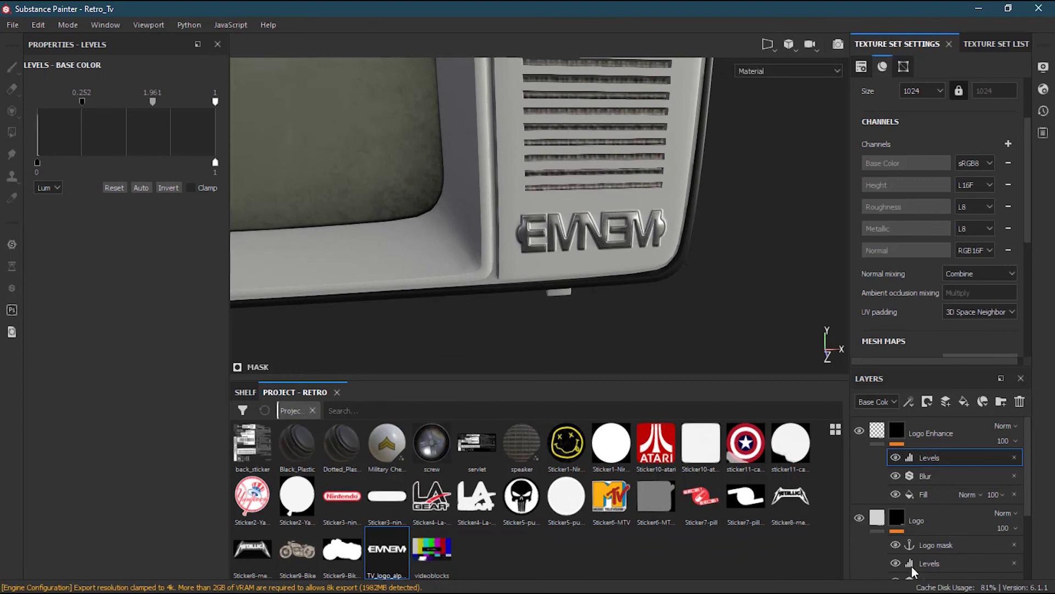
alt+drag(546, 259, 647, 225)
alt+right_drag(648, 225, 749, 223)
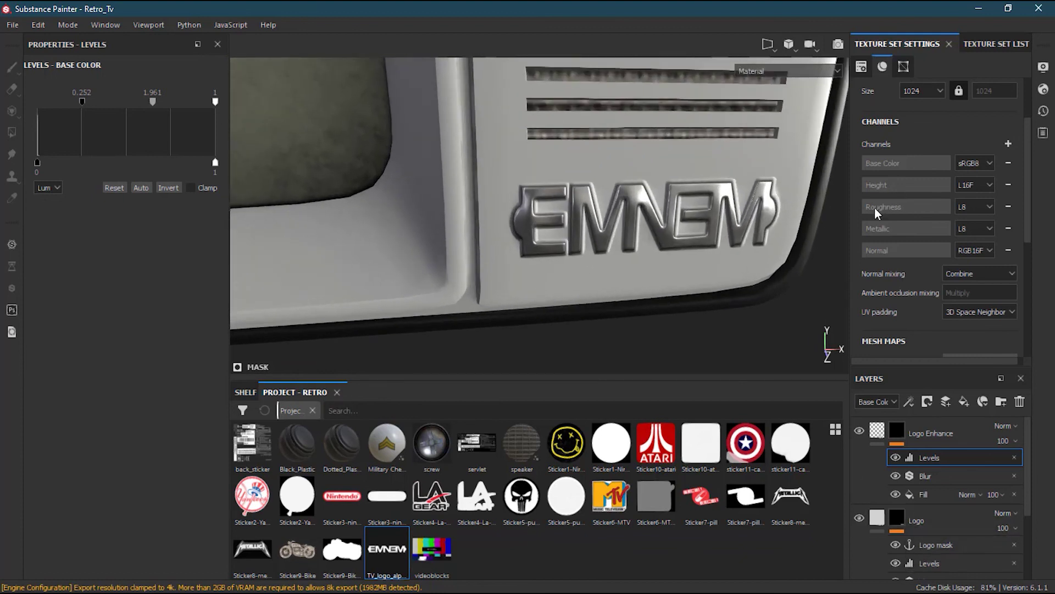
alt+drag(731, 231, 583, 272)
alt+right_drag(556, 297, 556, 281)
alt+drag(557, 281, 640, 268)
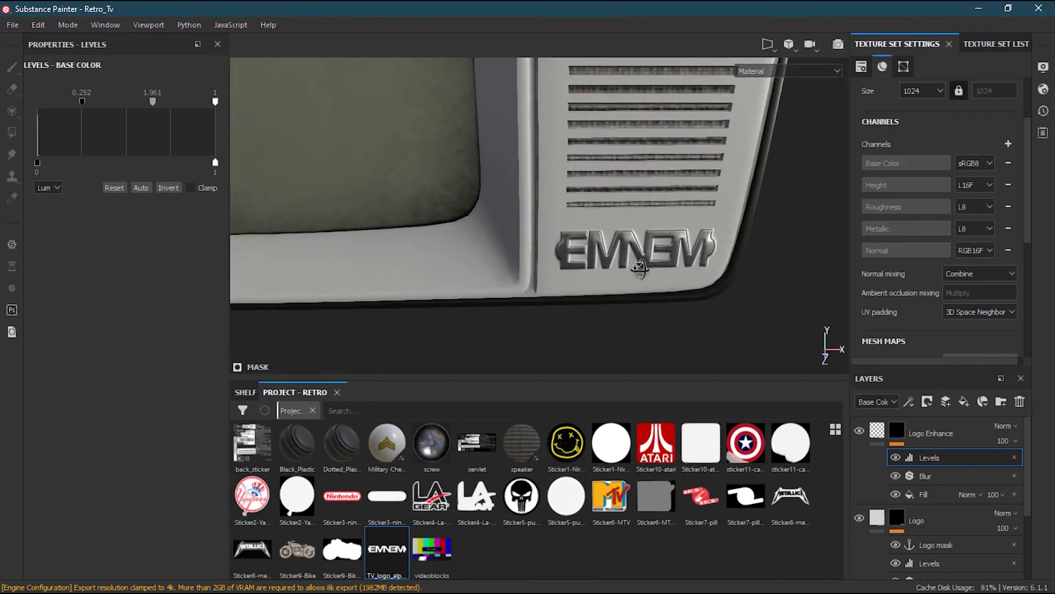
alt+right_drag(675, 280, 682, 291)
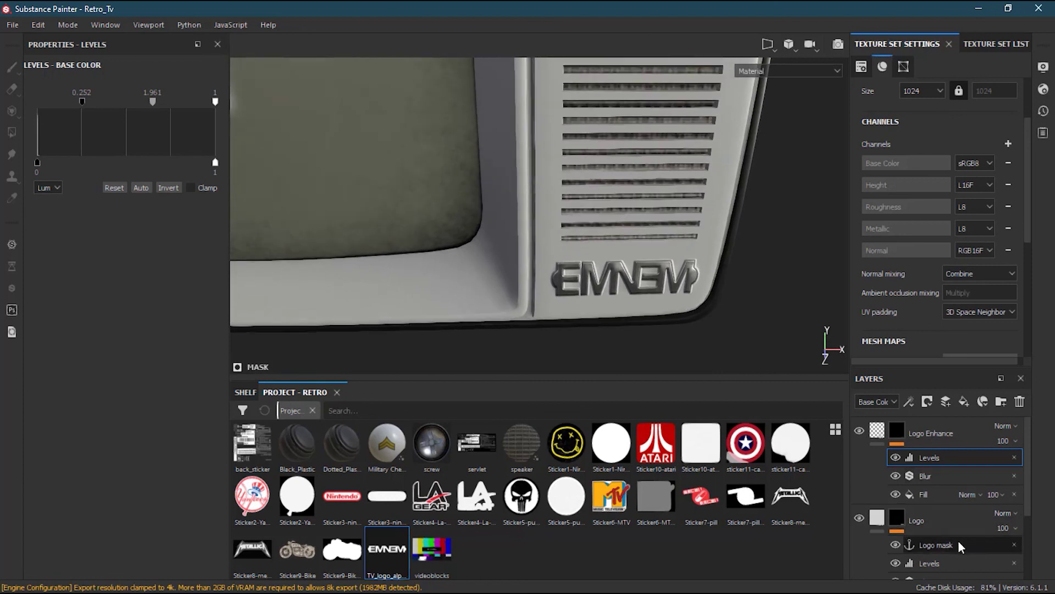
alt+drag(691, 247, 757, 267)
alt+right_drag(574, 257, 616, 278)
alt+middle_drag(615, 278, 654, 297)
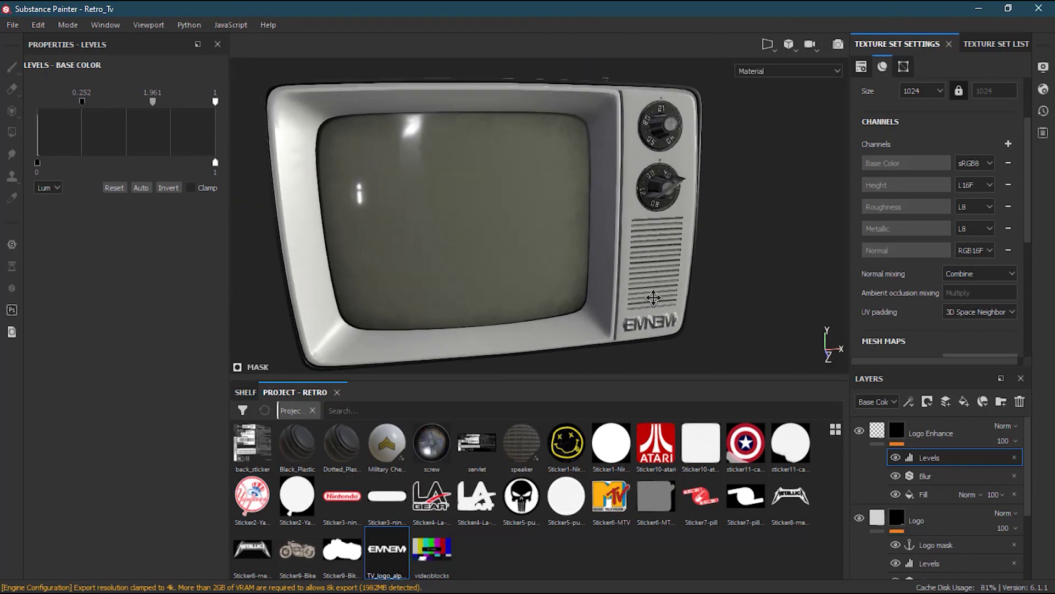
alt+right_drag(653, 297, 618, 308)
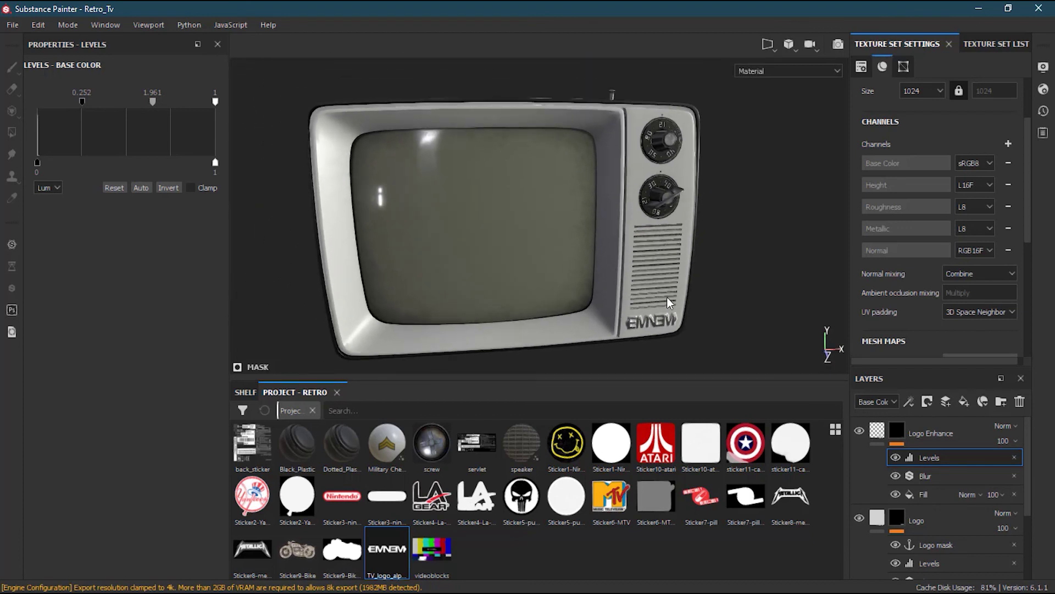